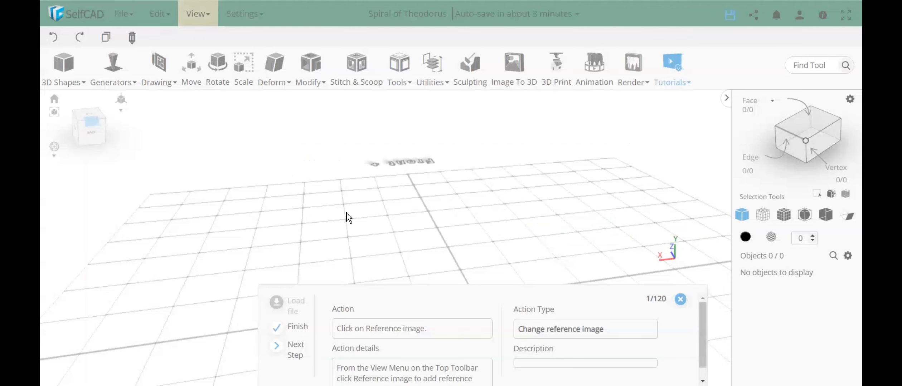
Add the tutorial's Spiral of Theodorus drawing as a reference image.
left_click(198, 13)
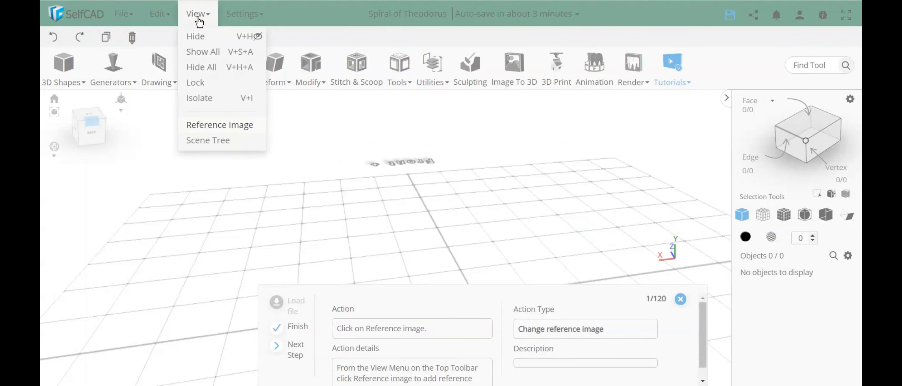
left_click(229, 126)
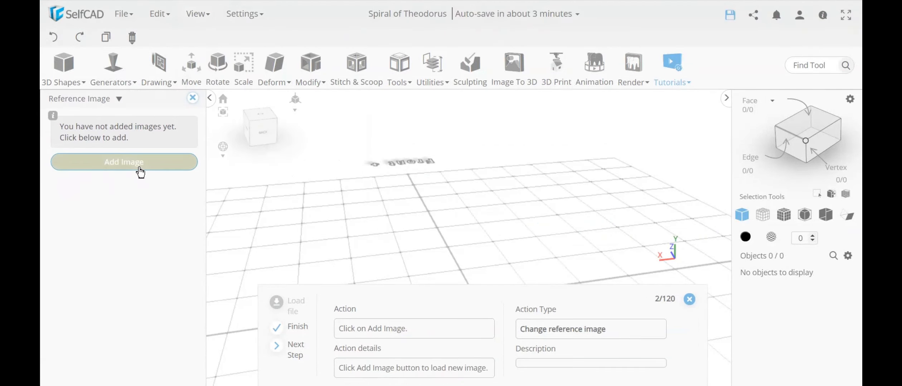
left_click(140, 171)
left_click(439, 216)
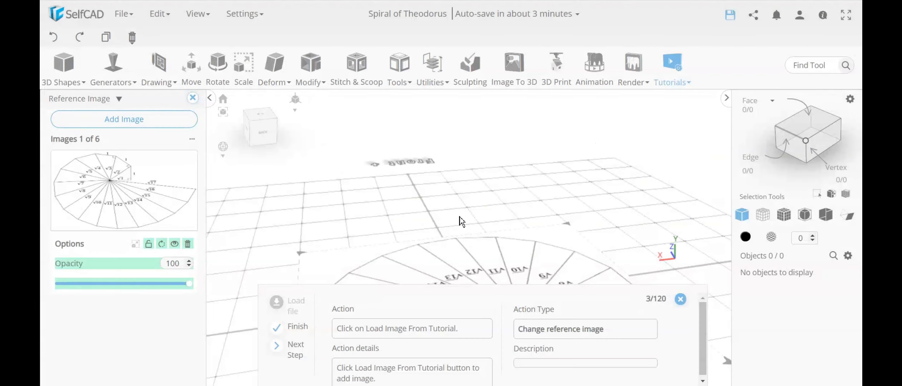
Examine the reference image on the grid, including its triangle labels and central point, from several angles.
scroll(471, 244, "down", 3)
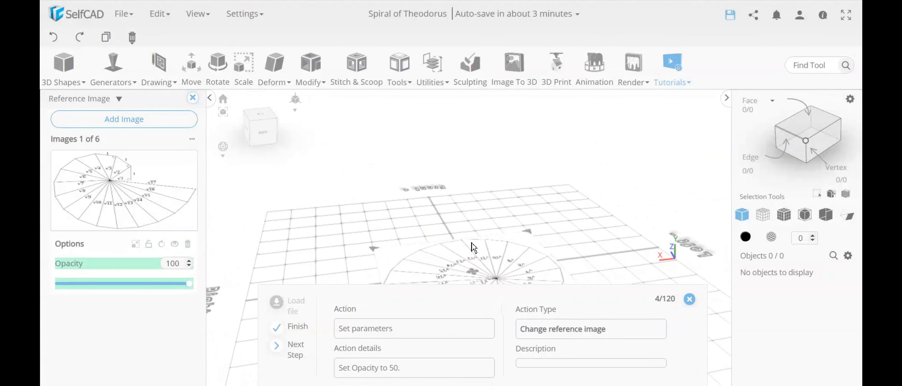
middle_click_drag(472, 243, 474, 191)
right_click_drag(474, 191, 467, 247)
scroll(479, 252, "up", 2)
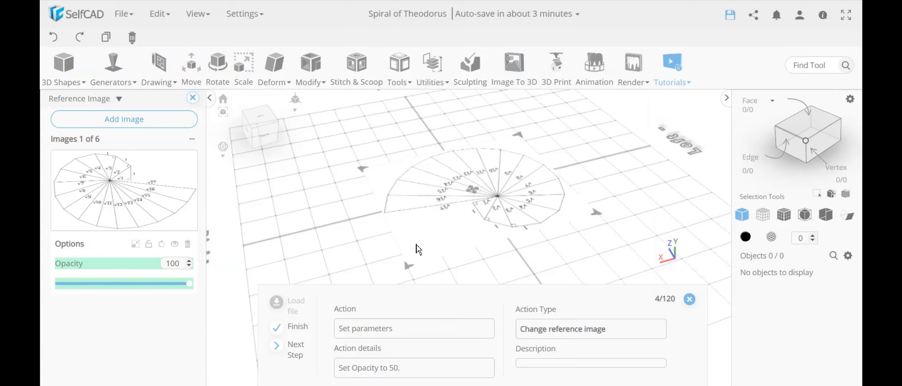
right_click_drag(417, 218, 509, 225)
right_click_drag(482, 202, 450, 224)
scroll(461, 230, "down", 5)
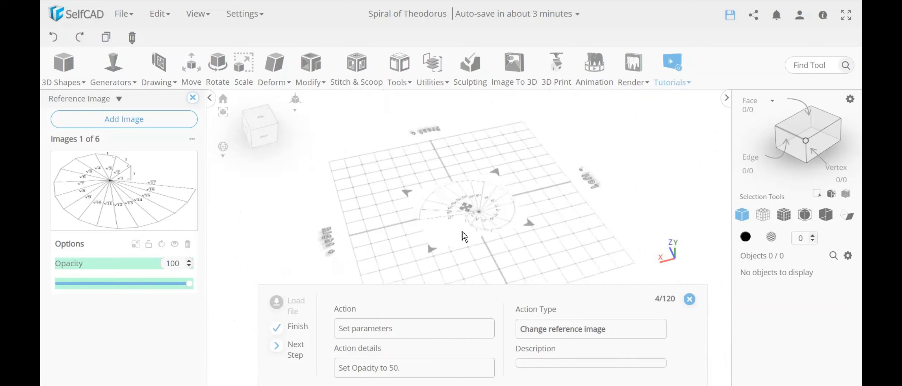
right_click_drag(452, 165, 486, 224)
scroll(422, 167, "up", 5)
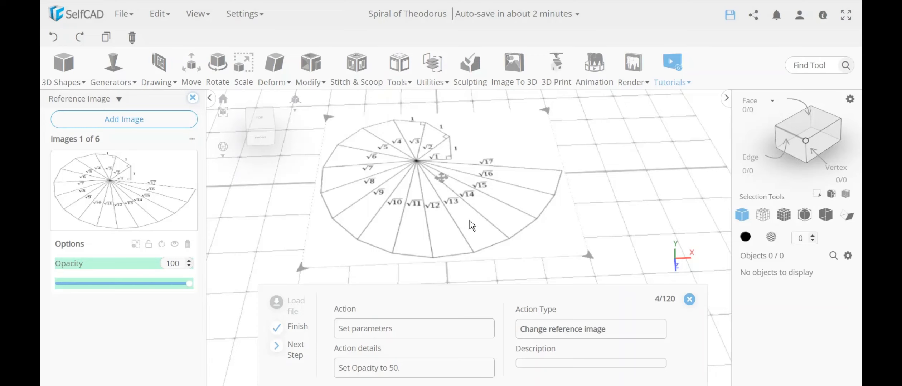
right_click_drag(468, 219, 459, 226)
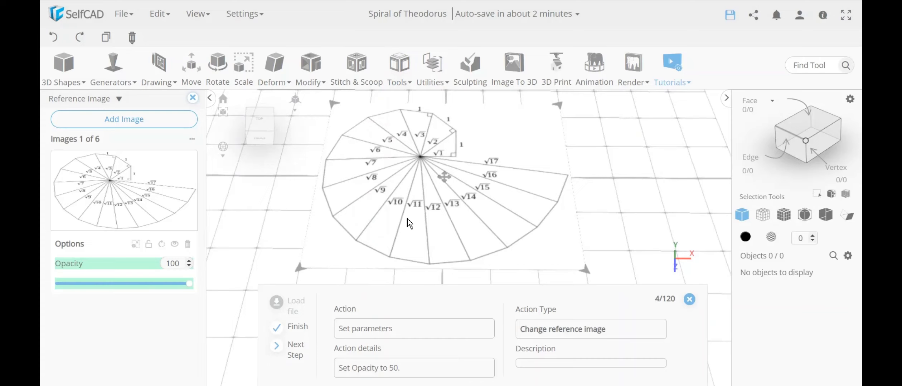
Set the reference image's opacity to 50 and move the image so the spiral's centre sits on the grid origin.
double_click(173, 265)
type("50")
key("Return")
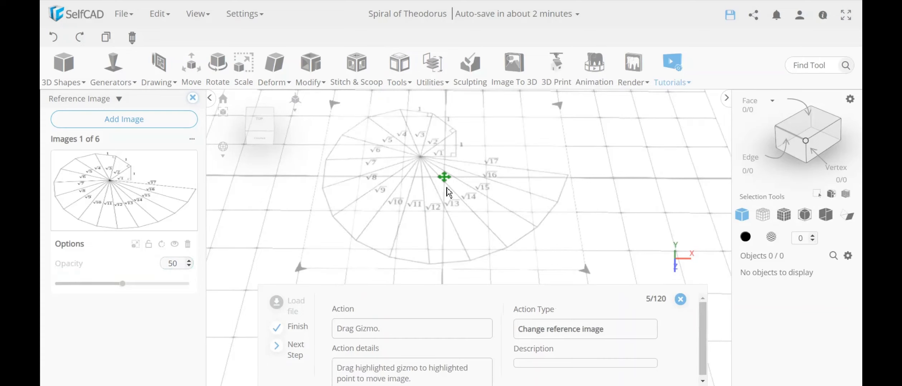
left_click_drag(446, 179, 468, 202)
scroll(444, 177, "up", 5)
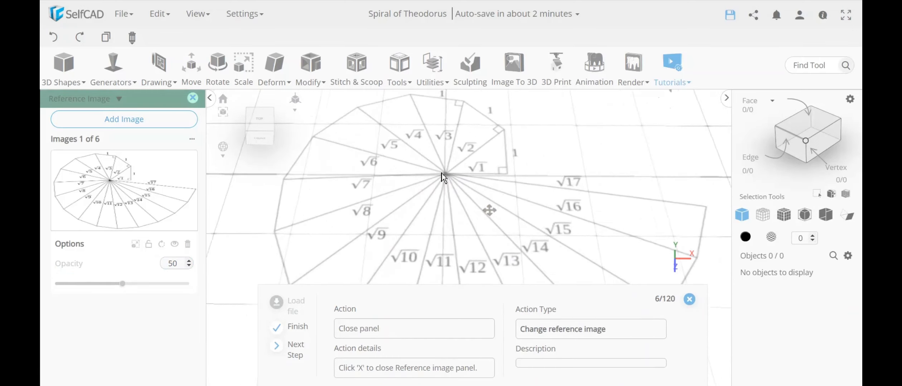
left_click(193, 98)
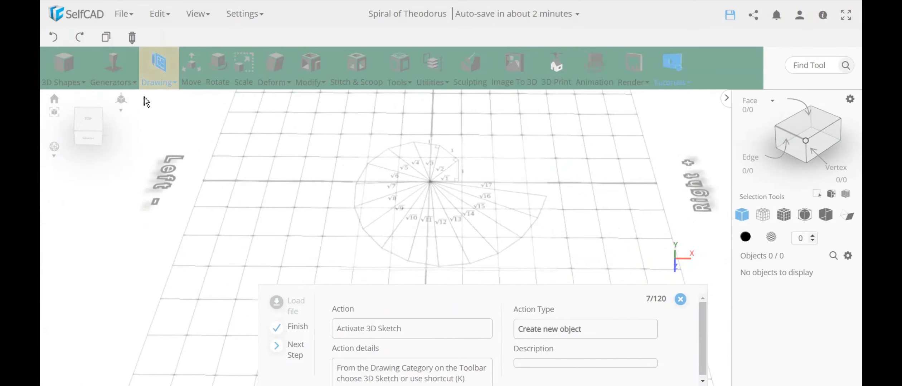
Start a 3D Sketch line at the spiral's centre and trace its first outer edges over the reference image.
left_click(156, 77)
left_click(178, 126)
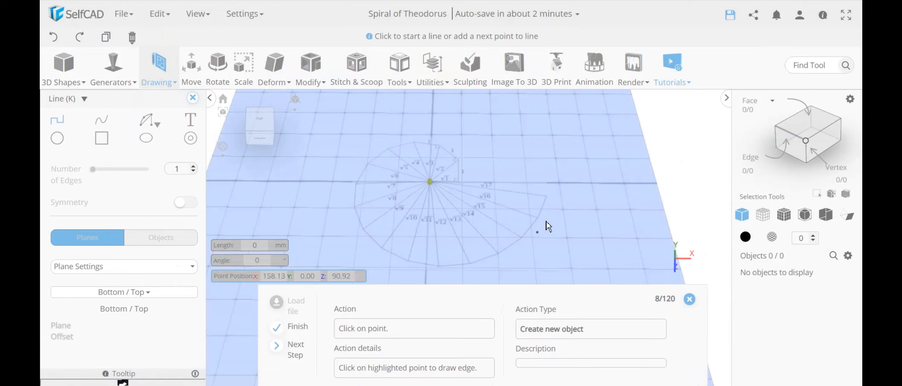
left_click(431, 185)
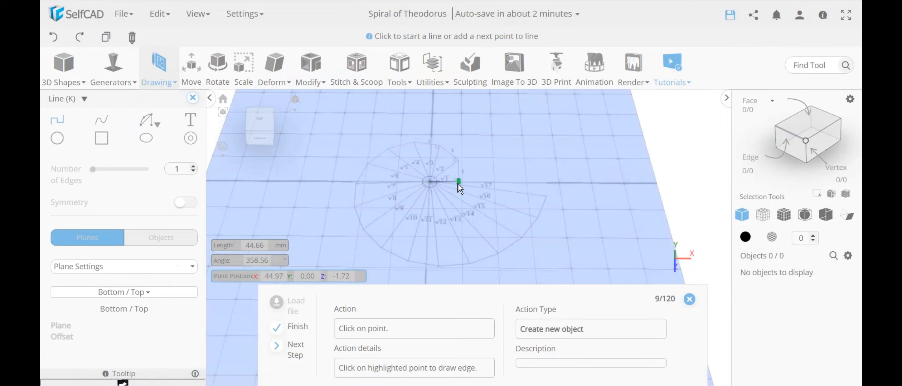
left_click(458, 163)
left_click(458, 160)
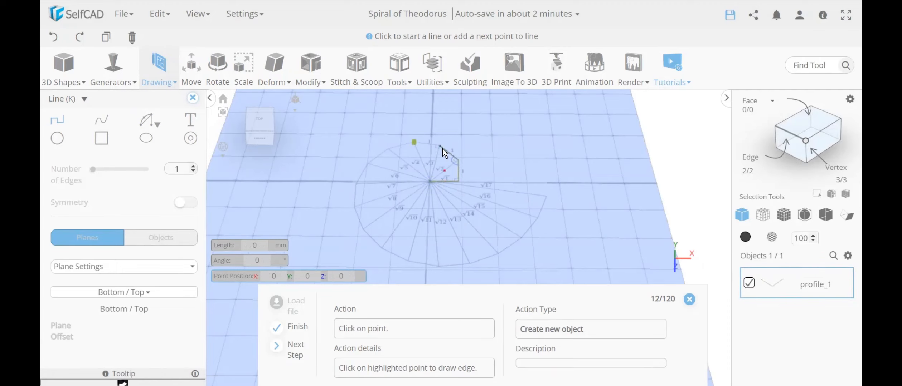
left_click(439, 146)
Advance the tutorial through the remaining outer spiral points, add the last outer point and close the profile at the centre.
left_click(301, 349)
left_click(301, 349)
left_click(300, 347)
left_click(300, 347)
left_click(300, 347)
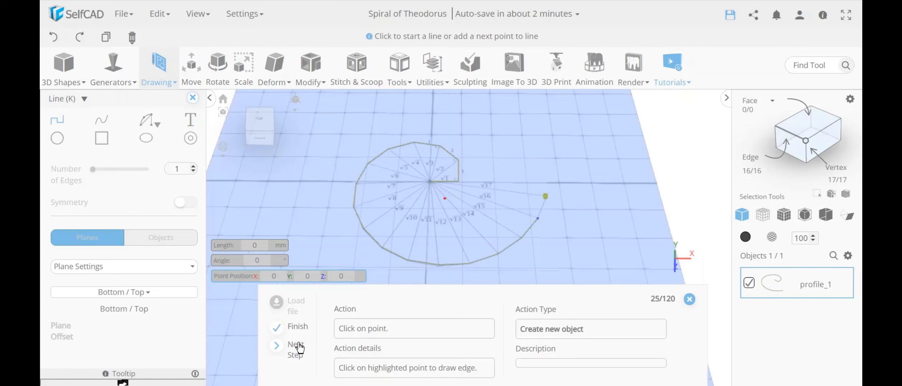
left_click(548, 196)
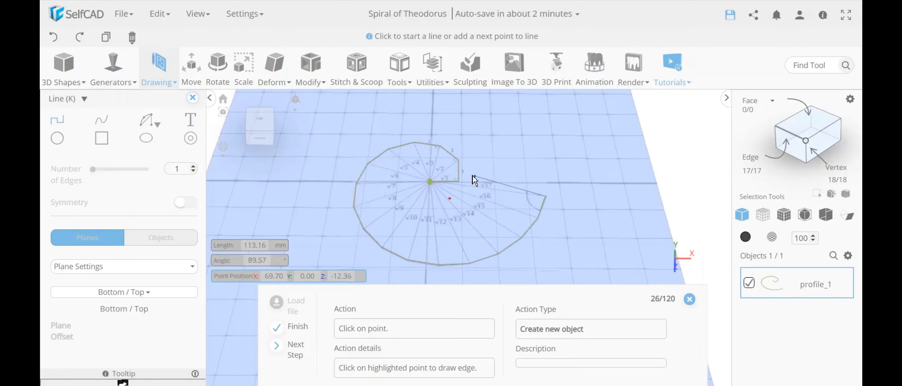
left_click(431, 182)
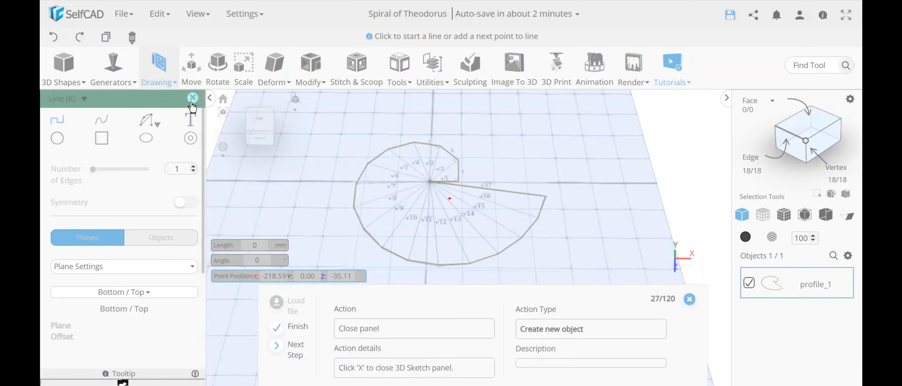
left_click(192, 100)
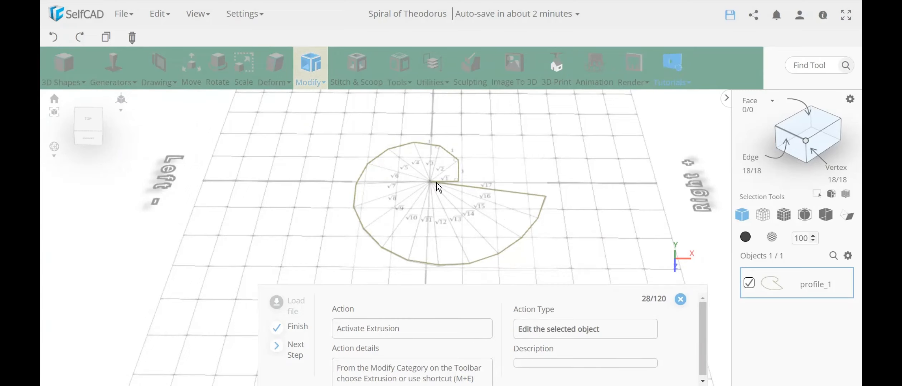
Extrude the closed spiral profile by 5 as a mesh with filled top and bottom.
scroll(435, 186, "up", 5)
scroll(434, 187, "up", 4)
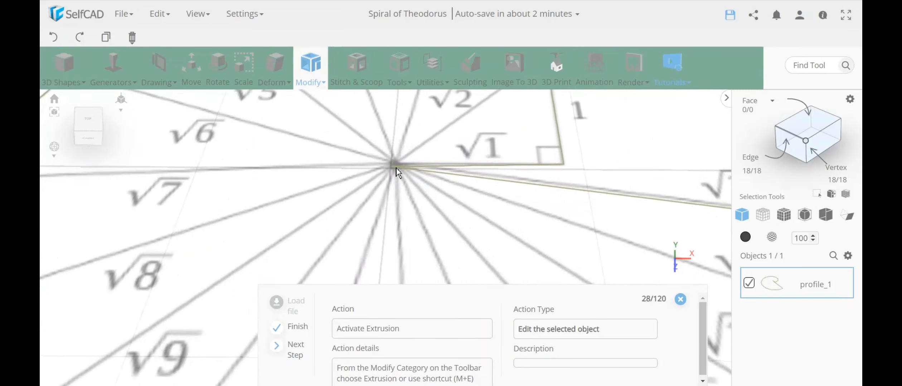
scroll(396, 168, "up", 2)
scroll(396, 169, "down", 6)
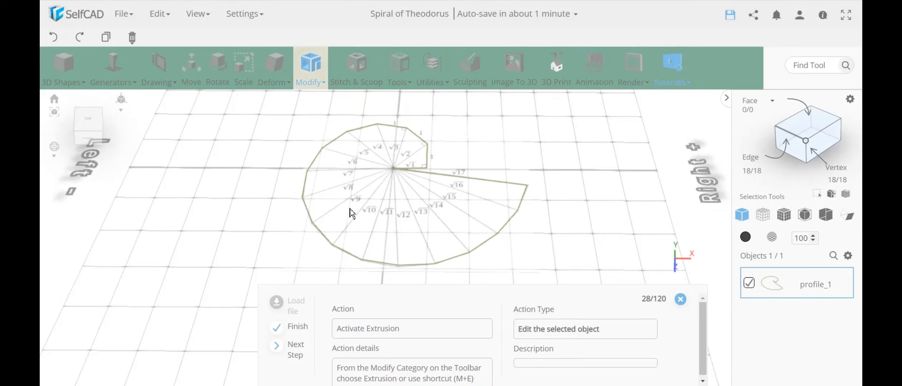
left_click(311, 72)
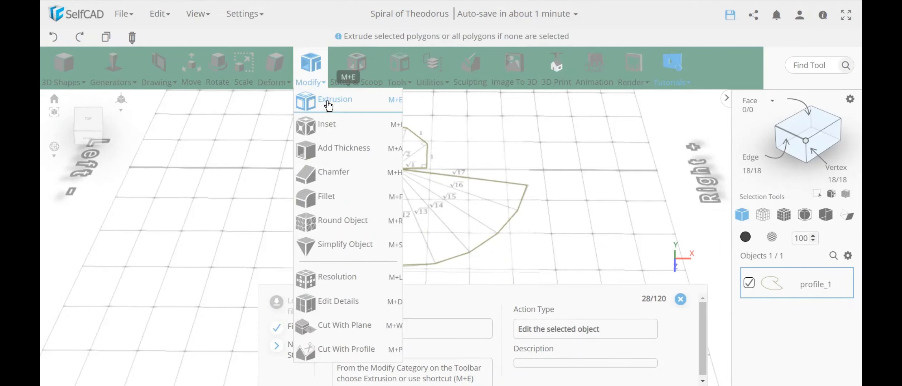
left_click(310, 100)
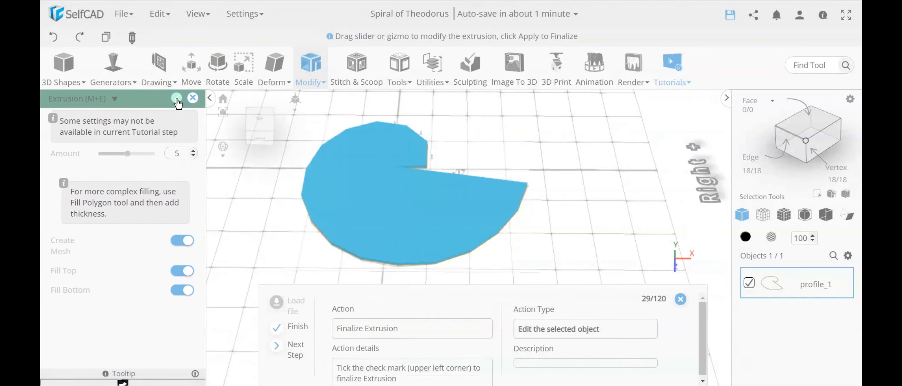
left_click(176, 98)
Switch the display of the extruded spiral to Solid + Wireframe mode.
left_click(784, 215)
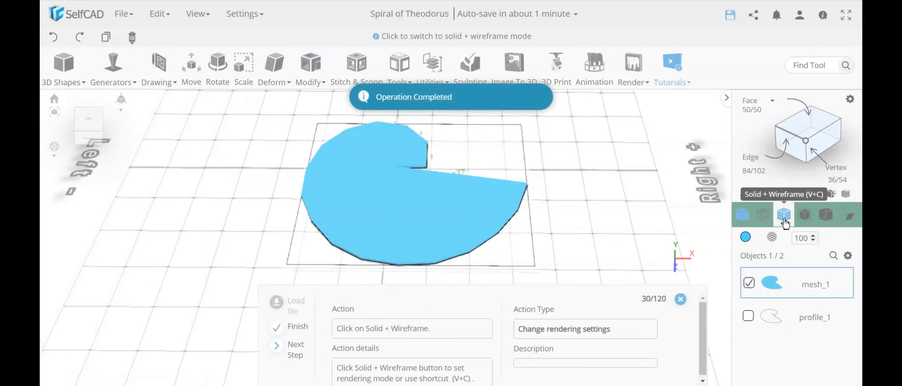
scroll(411, 144, "up", 5)
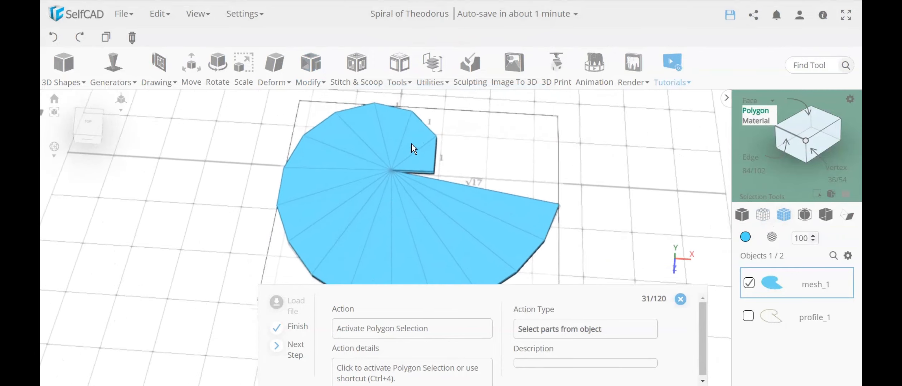
scroll(447, 182, "down", 3)
scroll(453, 186, "down", 2)
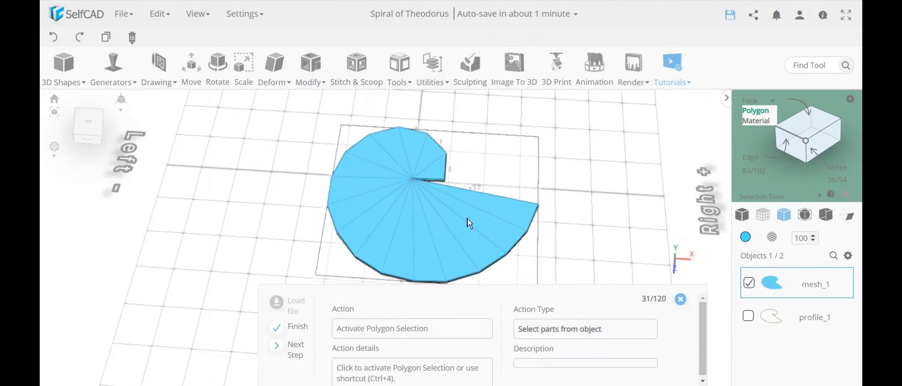
Activate polygon selection and select the top polygon of the extruded spiral.
right_click_drag(467, 219, 427, 215)
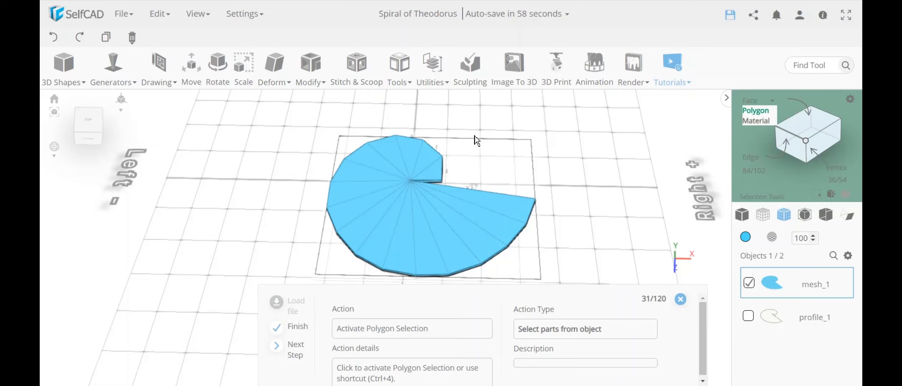
left_click(405, 75)
right_click_drag(460, 219, 425, 203)
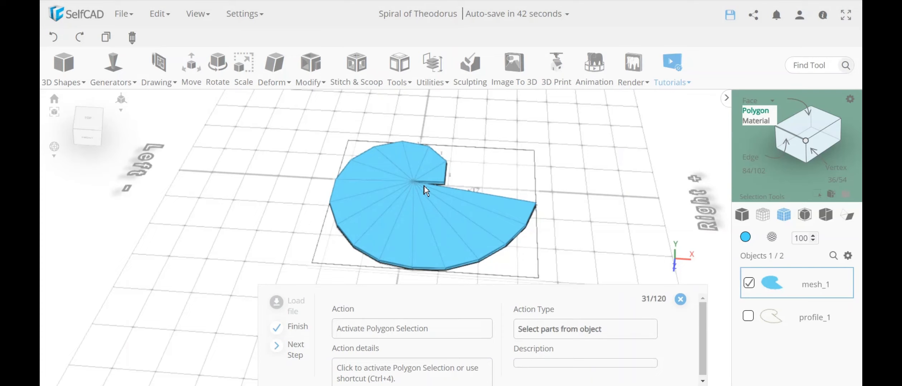
right_click_drag(429, 198, 430, 206)
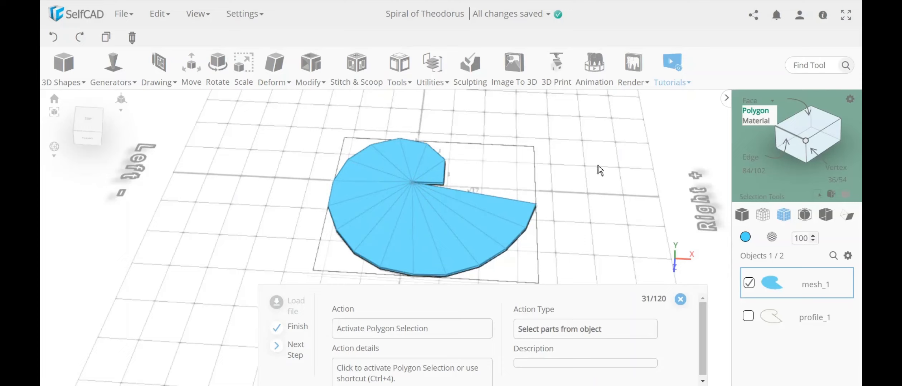
left_click(762, 118)
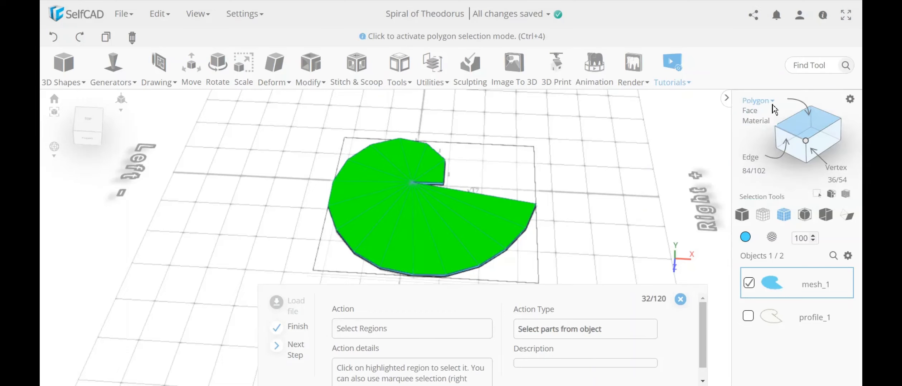
left_click(464, 222)
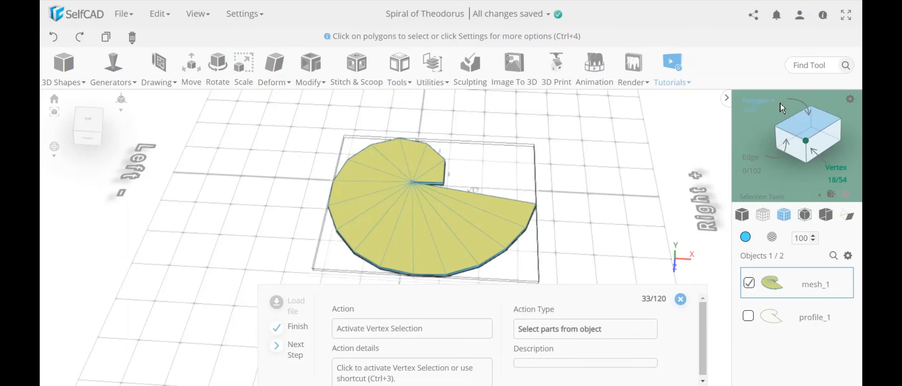
mouse_move(768, 103)
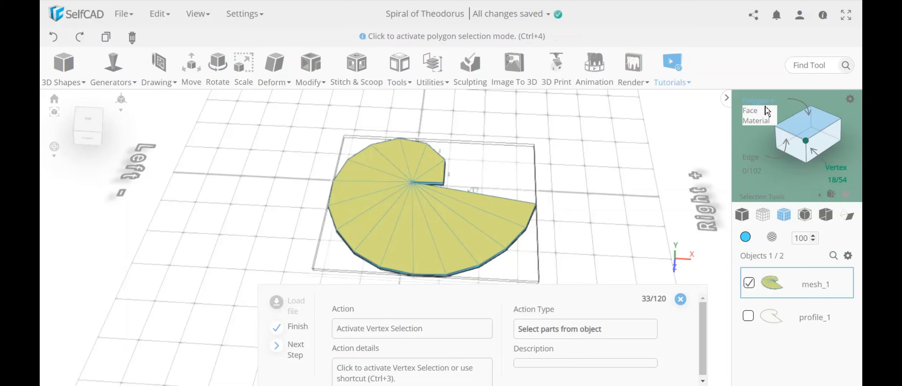
left_click(766, 110)
left_click(757, 116)
left_click(755, 111)
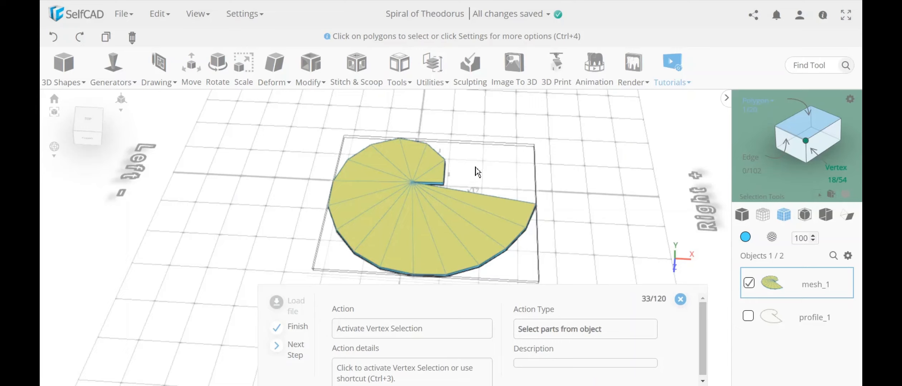
Switch from polygon to vertex selection, carrying the selection over to the top polygon's corner vertices.
mouse_move(766, 107)
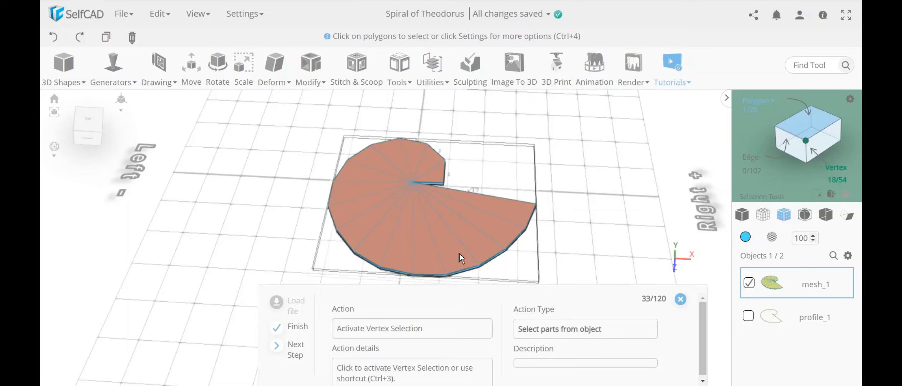
left_click(806, 143)
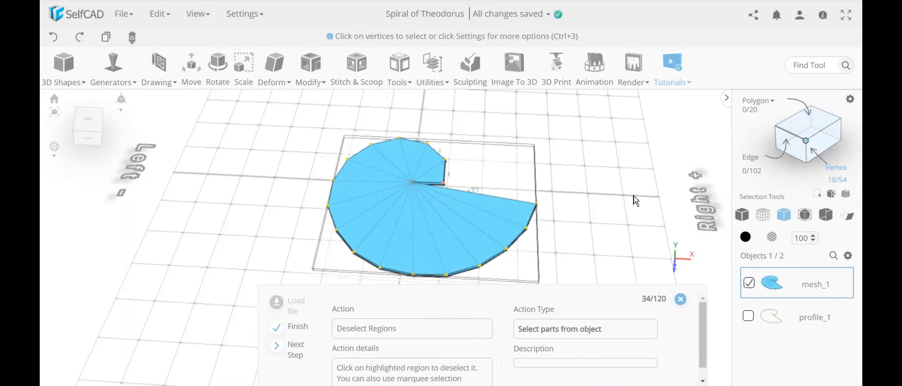
scroll(534, 243, "down", 3)
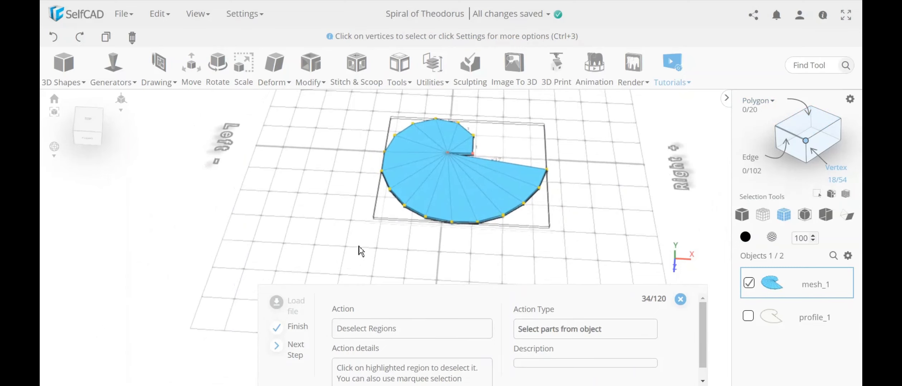
Deselect the center vertex and the adjacent innermost corner vertex on the spiral's top surface.
right_click_drag(359, 247, 381, 245)
left_click_drag(564, 235, 493, 180)
right_click_drag(475, 246, 578, 245)
scroll(463, 186, "up", 5)
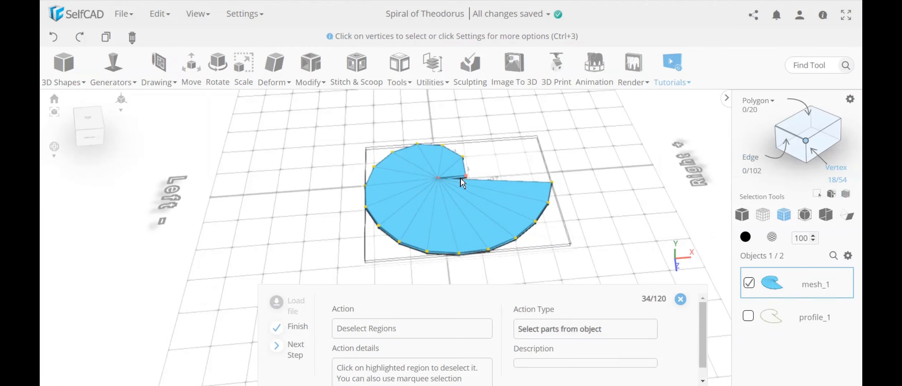
scroll(463, 184, "up", 2)
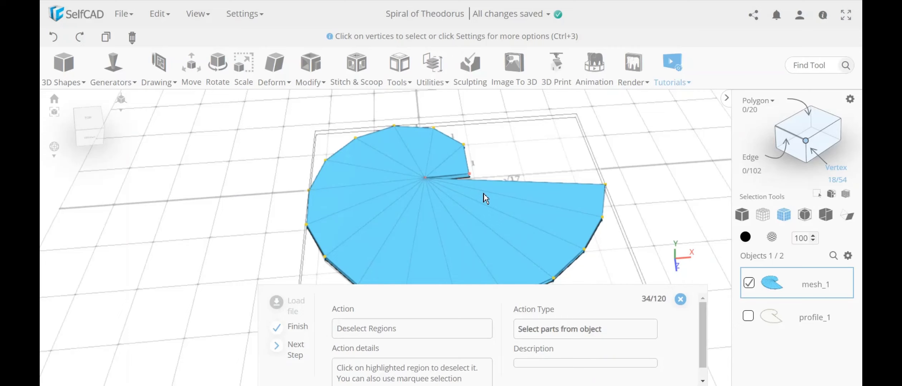
left_click_drag(484, 199, 415, 163)
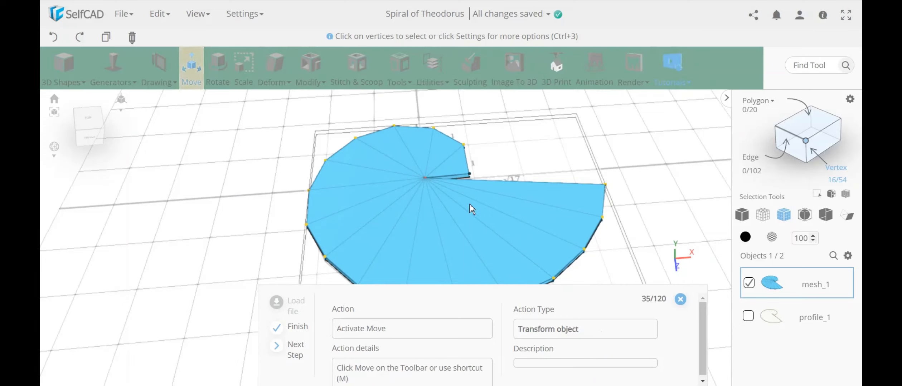
Raise the remaining selected top vertices by 5 along Y, using Move in Move By mode.
left_click(192, 70)
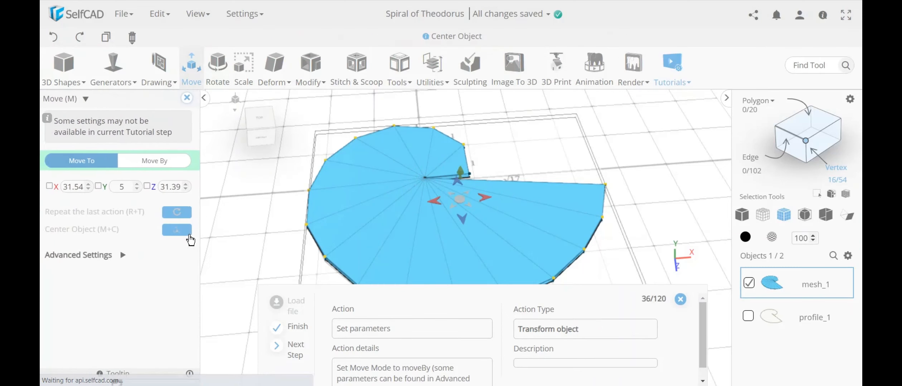
left_click(164, 162)
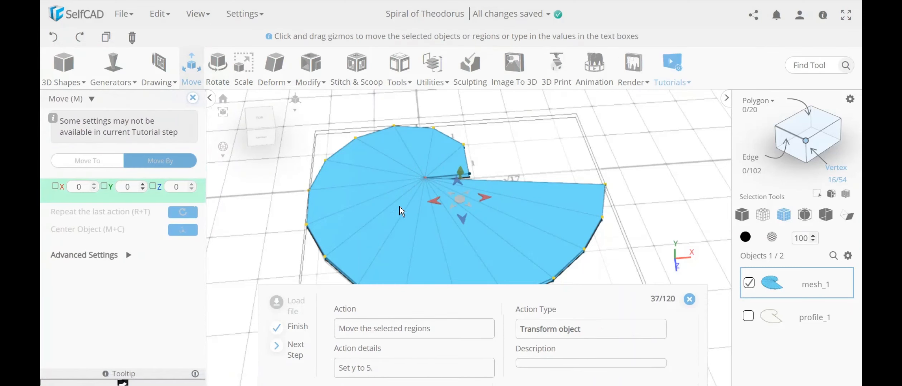
right_click_drag(653, 184, 640, 163)
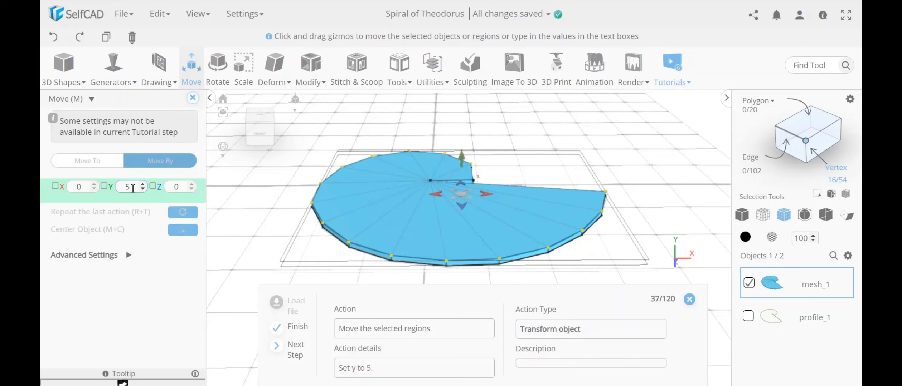
key("Return")
Deselect the next four outer vertices one at a time along the spiral, repeating the last move after each one.
right_click_drag(586, 166, 524, 169)
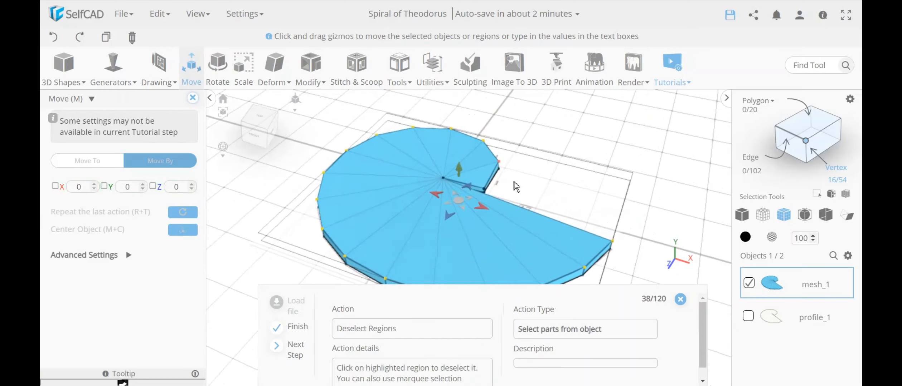
left_click(495, 160)
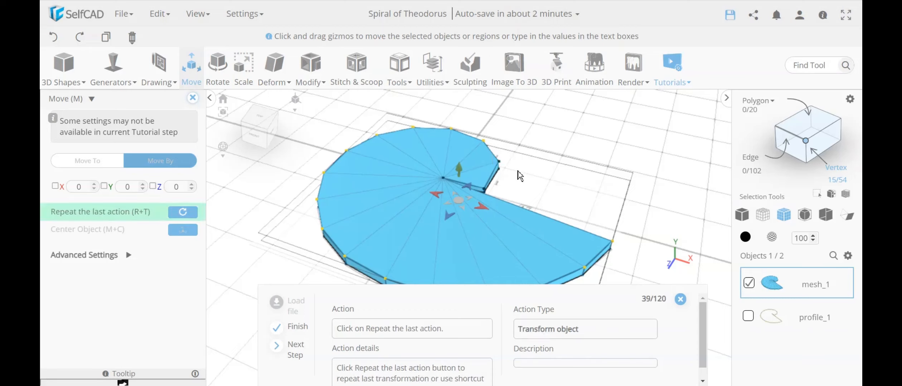
left_click(183, 213)
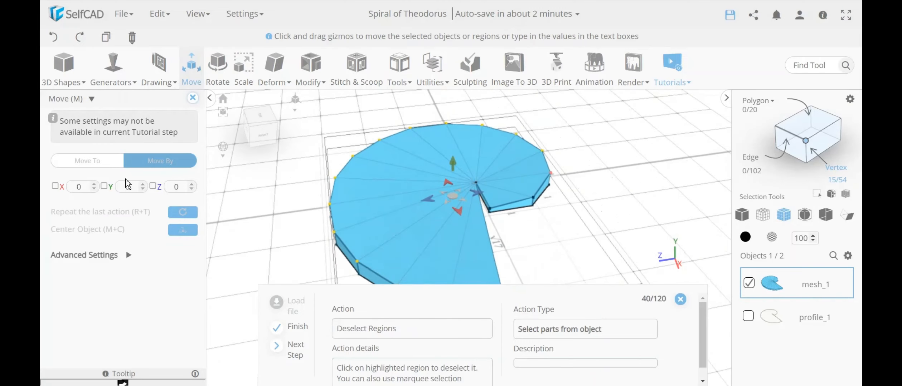
left_click(550, 174)
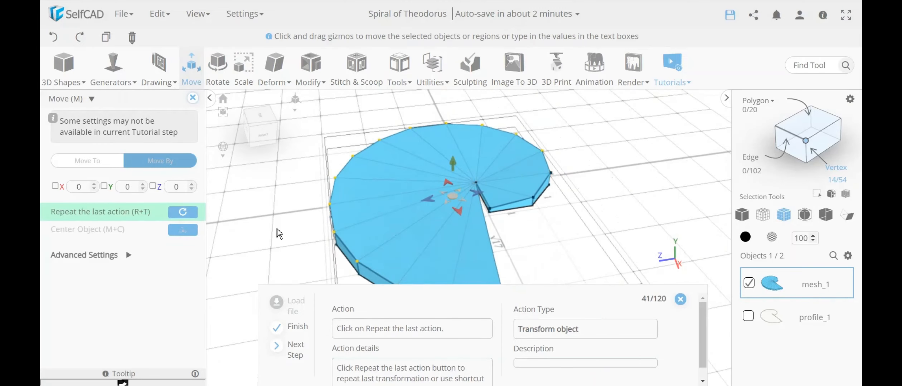
left_click(195, 216)
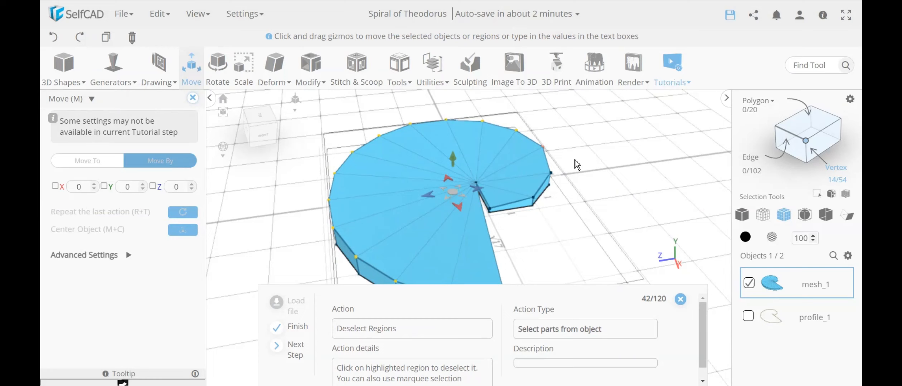
left_click(543, 147)
left_click(189, 217)
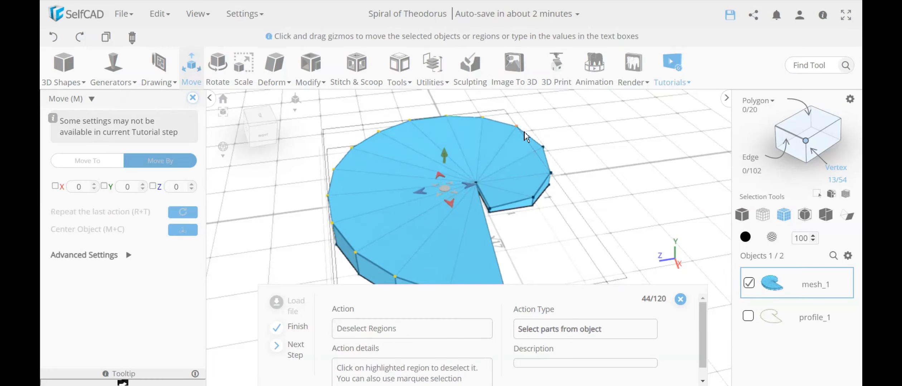
left_click(517, 126)
left_click(182, 211)
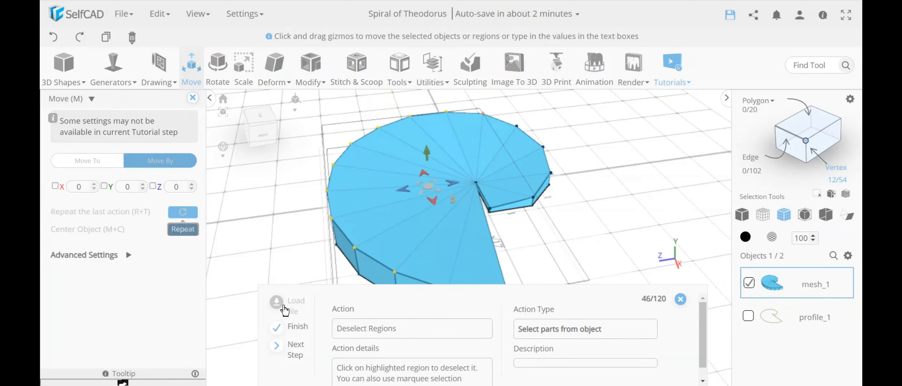
Advance the tutorial through the remaining deselect-and-repeat moves to the spiral's last outer vertex, and close the Move tool.
left_click(296, 349)
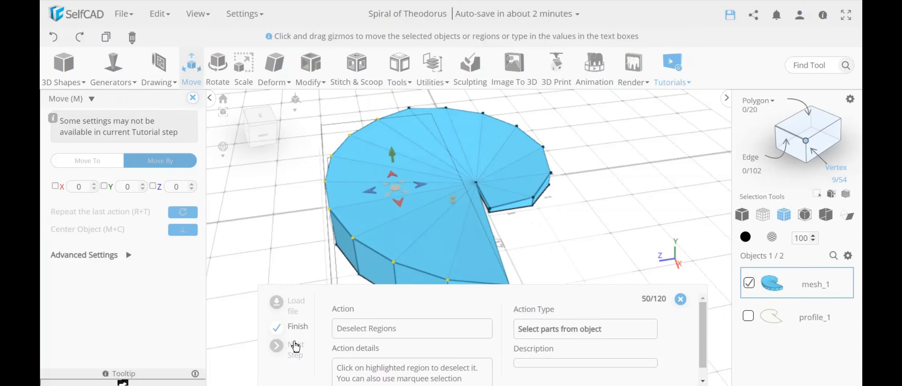
left_click(295, 346)
left_click(294, 346)
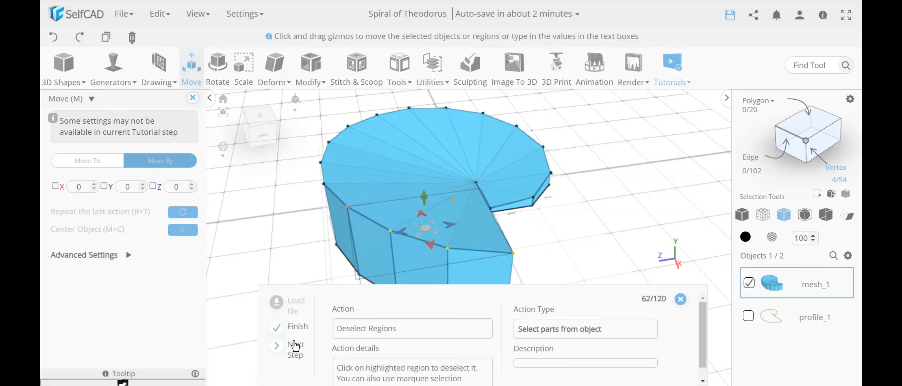
left_click(294, 346)
left_click(295, 346)
left_click(295, 345)
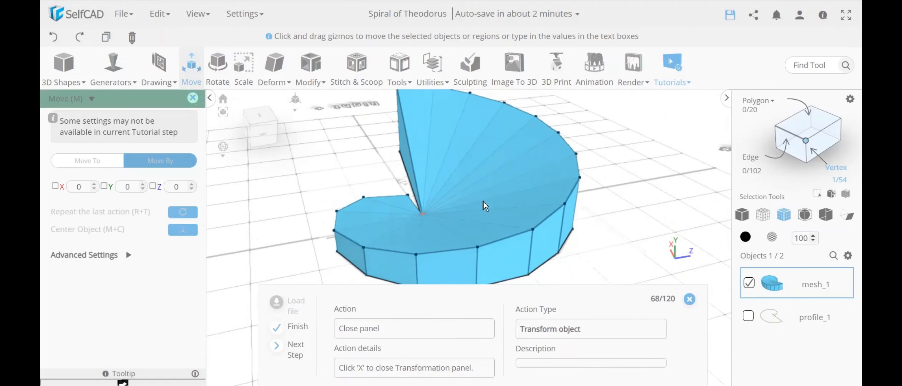
left_click(193, 98)
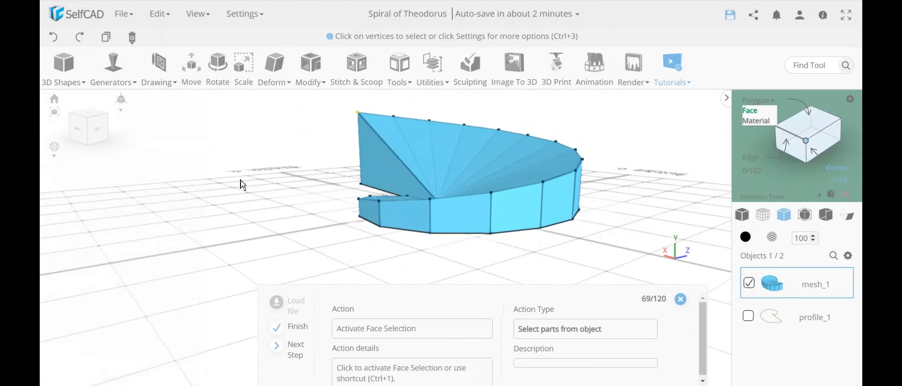
Examine the stepped height of the spiral's top surface and its side walls from several angles.
right_click_drag(273, 183, 344, 223)
left_click(274, 66)
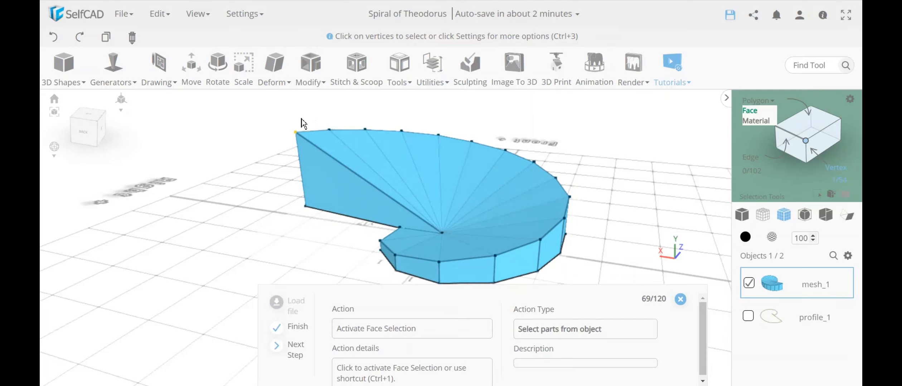
mouse_move(256, 235)
right_mouse_down()
mouse_move(278, 222)
mouse_move(272, 231)
right_mouse_up()
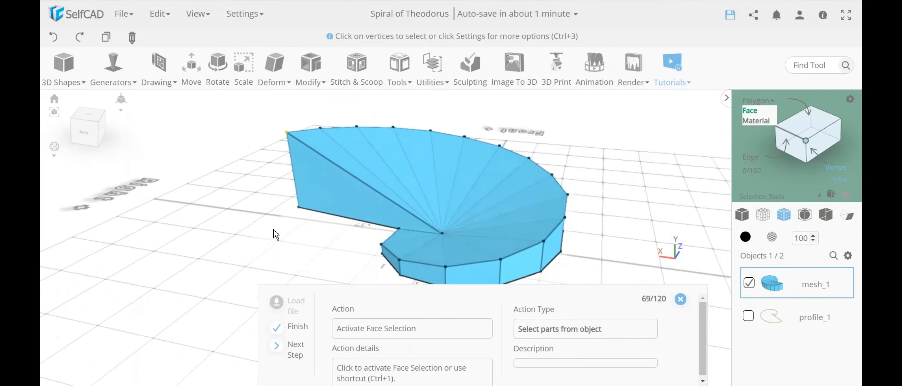
left_click(273, 61)
left_click_drag(261, 242, 263, 256)
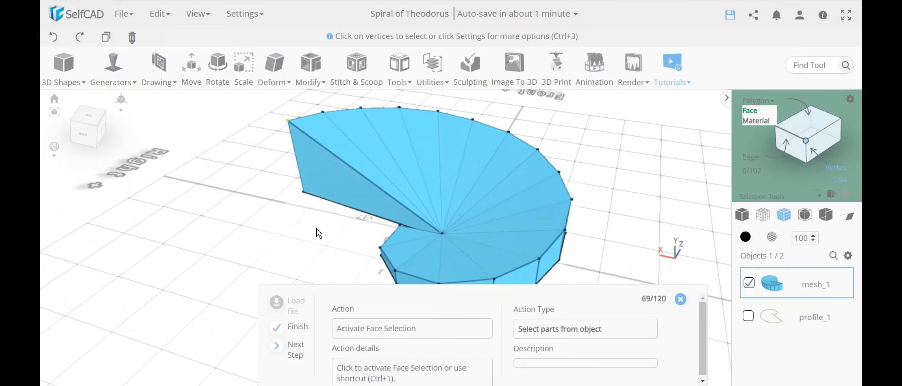
right_click_drag(317, 233, 513, 249)
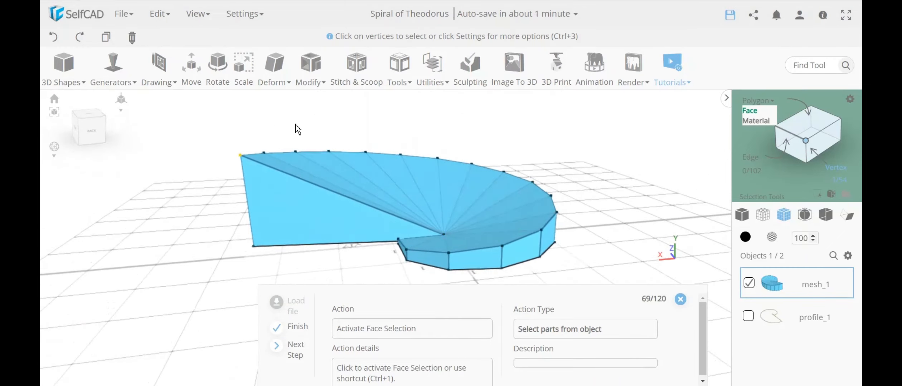
right_click_drag(307, 247, 439, 271)
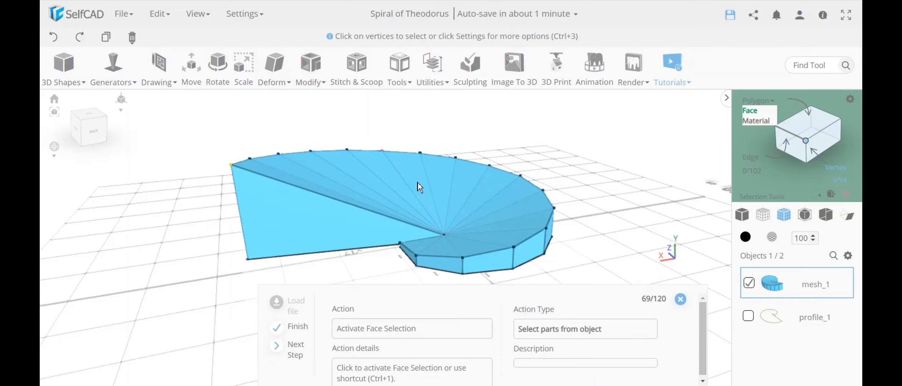
right_click_drag(208, 229, 152, 219)
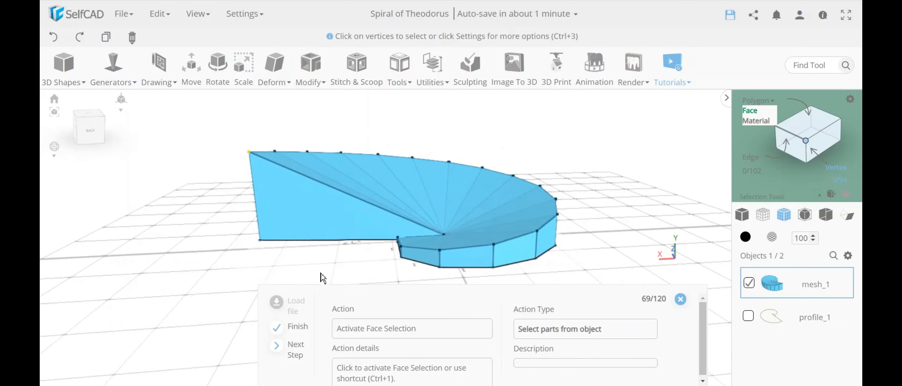
right_click_drag(321, 277, 430, 251)
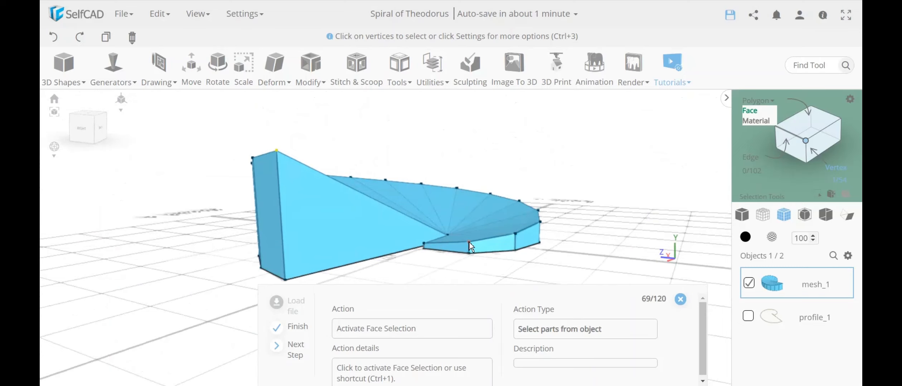
right_click_drag(512, 244, 453, 255)
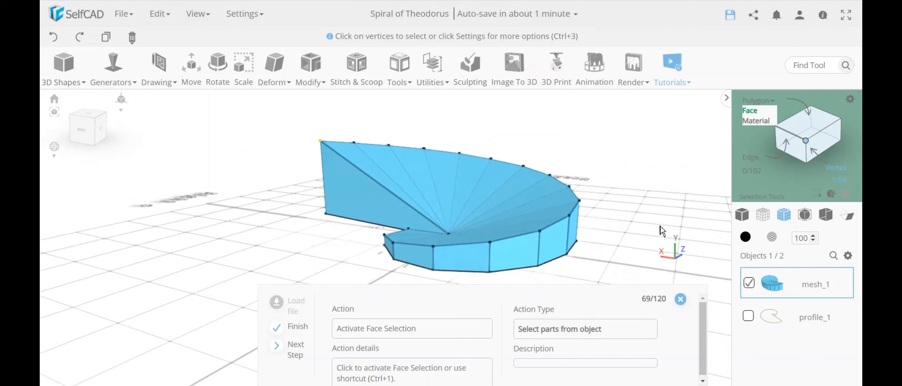
Activate face selection and enable Loop selection in its settings.
left_click(755, 114)
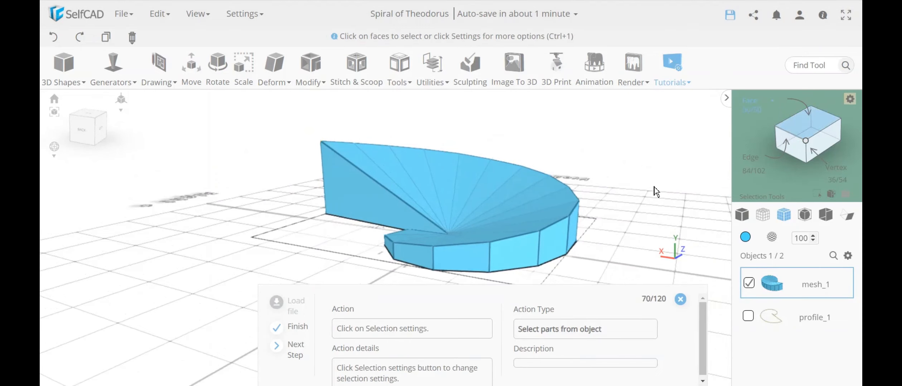
right_click_drag(253, 242, 310, 247)
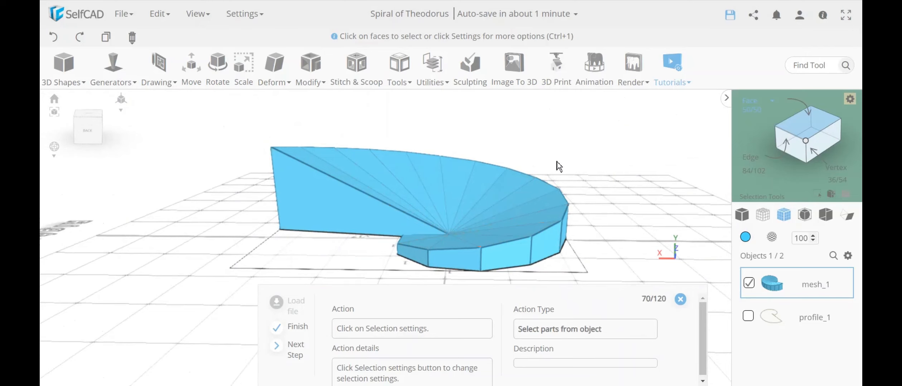
left_click(850, 100)
mouse_move(582, 251)
right_mouse_down()
mouse_move(366, 227)
mouse_move(570, 251)
right_mouse_up()
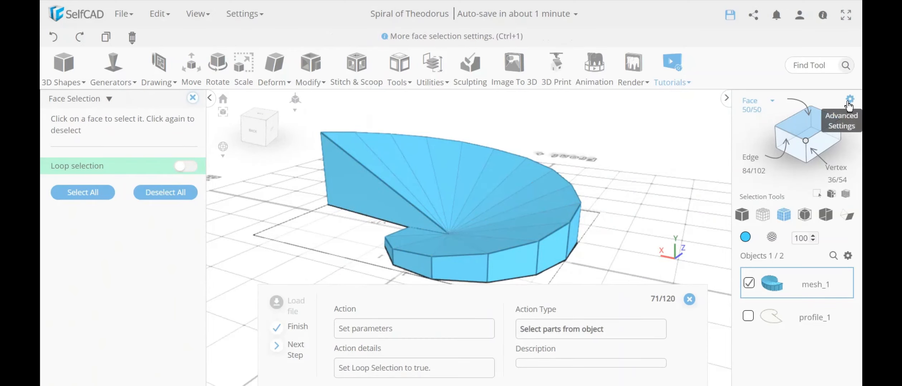
left_click(186, 167)
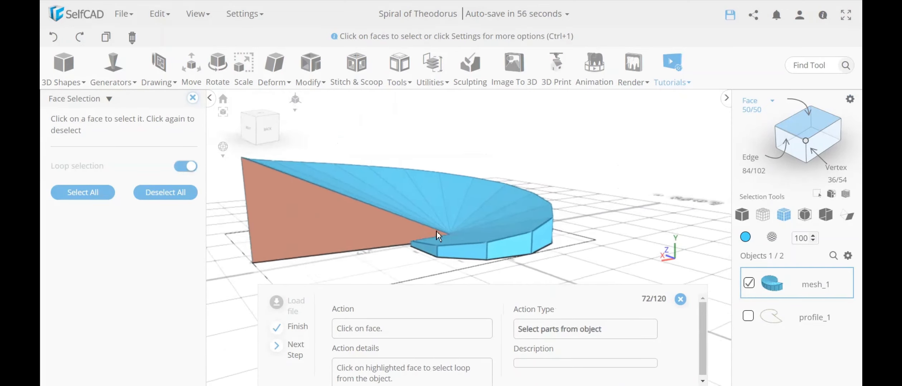
Select the loop of side faces around the spiral and close the face selection settings.
right_click_drag(437, 232, 439, 266)
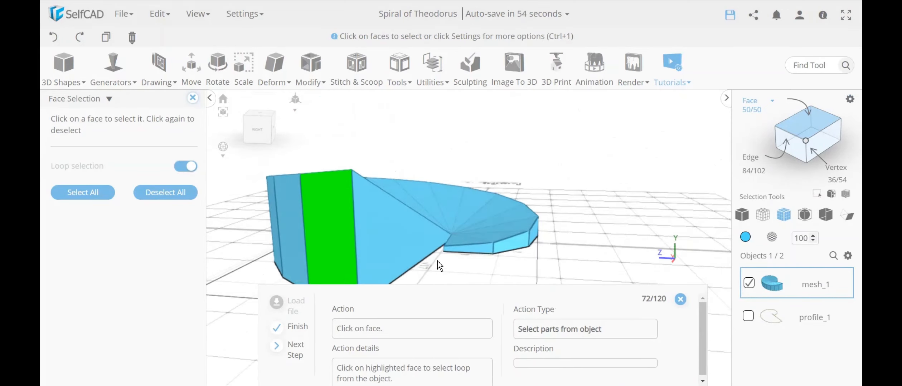
right_click_drag(332, 171, 554, 232)
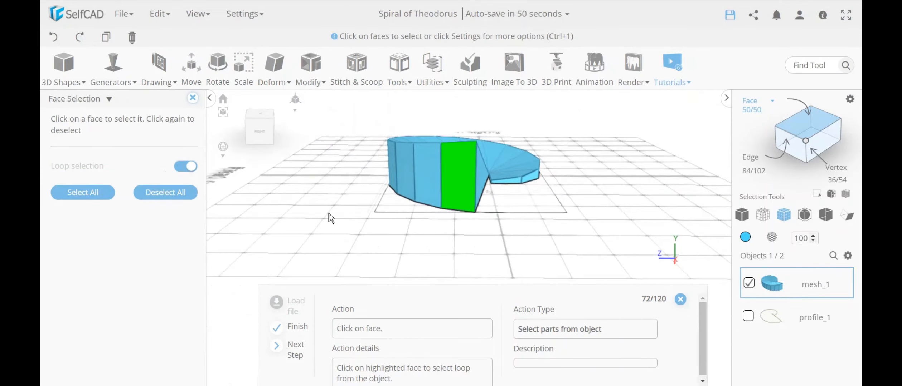
left_click(455, 183)
left_click(431, 175)
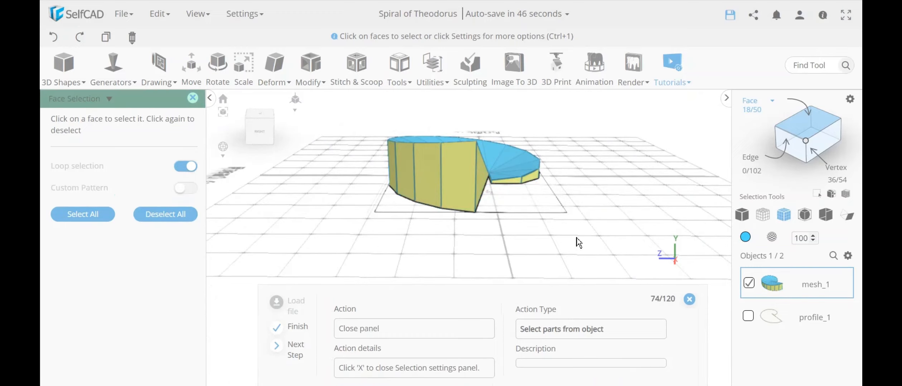
right_click_drag(578, 241, 632, 239)
right_click_drag(440, 176, 488, 222)
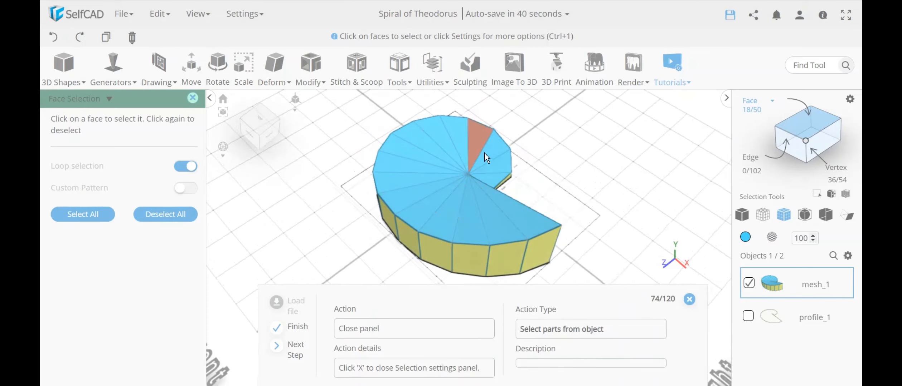
right_click_drag(308, 239, 322, 206)
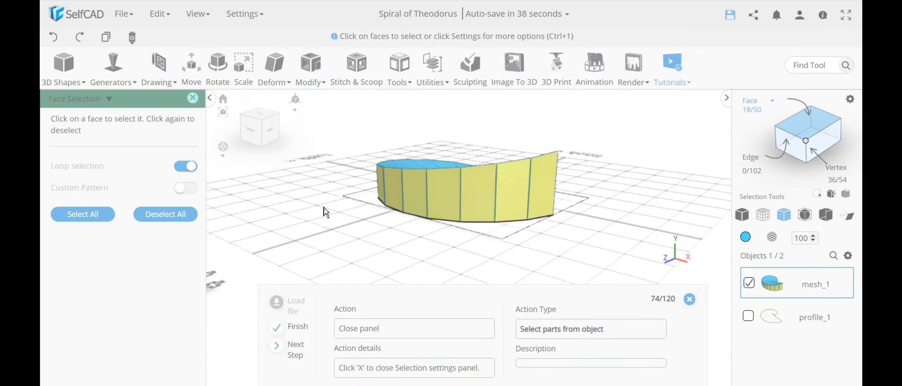
left_click(192, 99)
right_click_drag(258, 187, 145, 213)
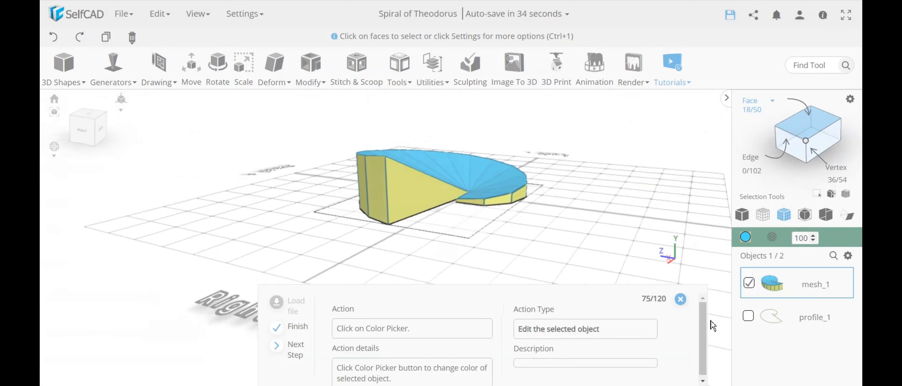
Color the selected loop of side faces Apricot from the color palette.
left_click(746, 238)
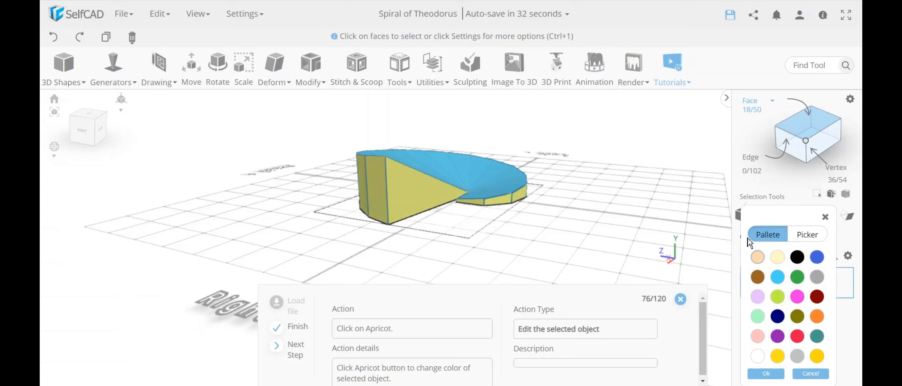
left_click(757, 257)
left_click(771, 374)
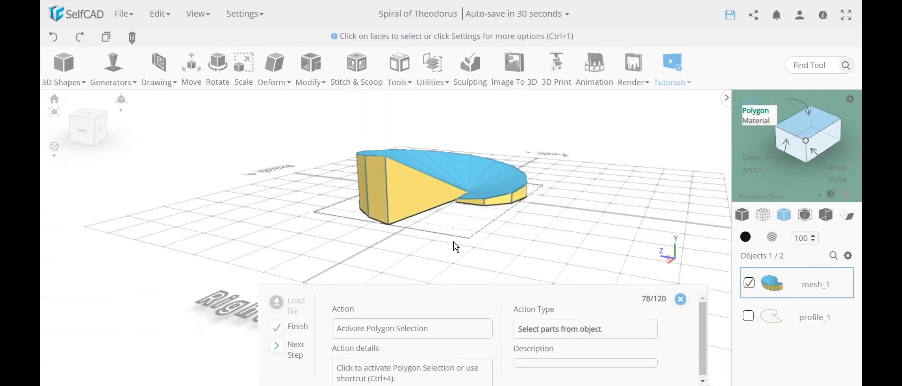
Activate polygon selection for the spiral mesh.
right_click_drag(486, 255, 424, 261)
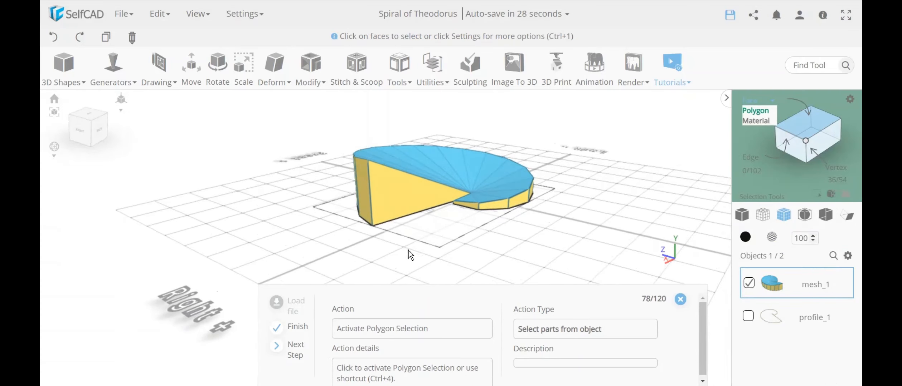
right_click_drag(411, 226, 441, 224)
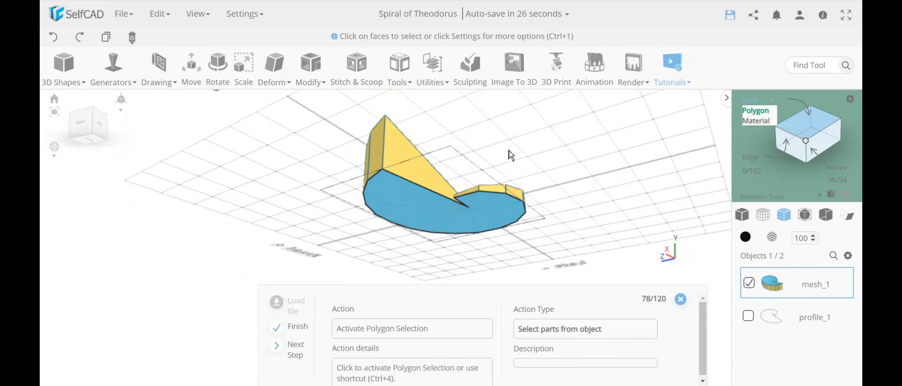
right_click_drag(511, 154, 593, 228)
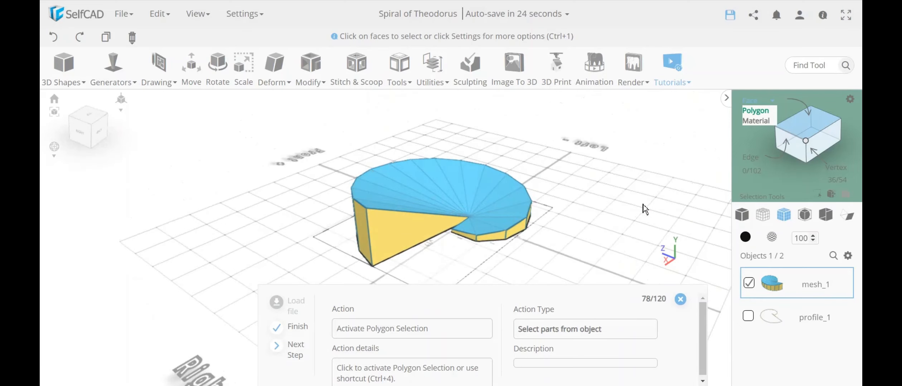
left_click(758, 110)
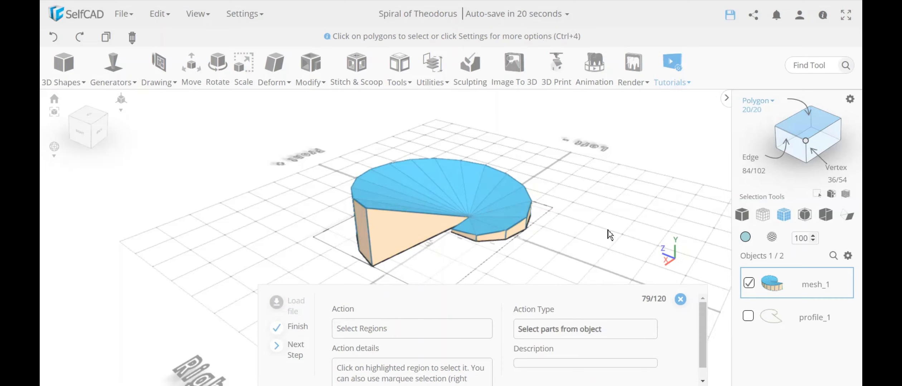
Select the single flat polygon on the underside of the spiral.
mouse_move(610, 234)
right_mouse_down()
mouse_move(618, 192)
mouse_move(619, 235)
right_mouse_up()
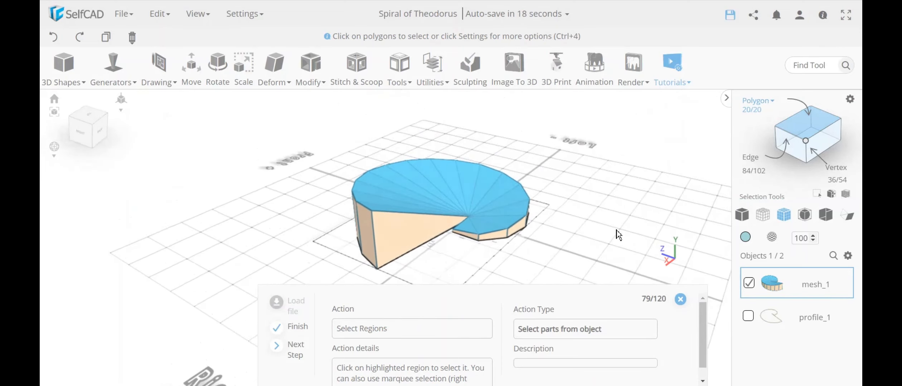
mouse_move(768, 100)
left_click_drag(546, 244, 440, 233)
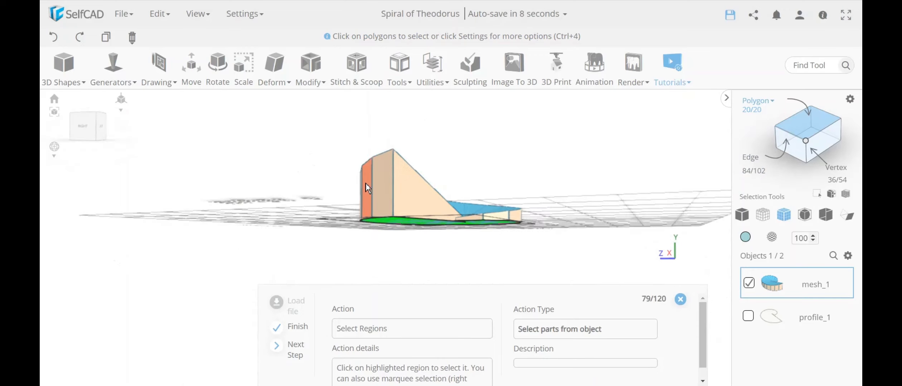
left_click_drag(580, 211, 567, 239)
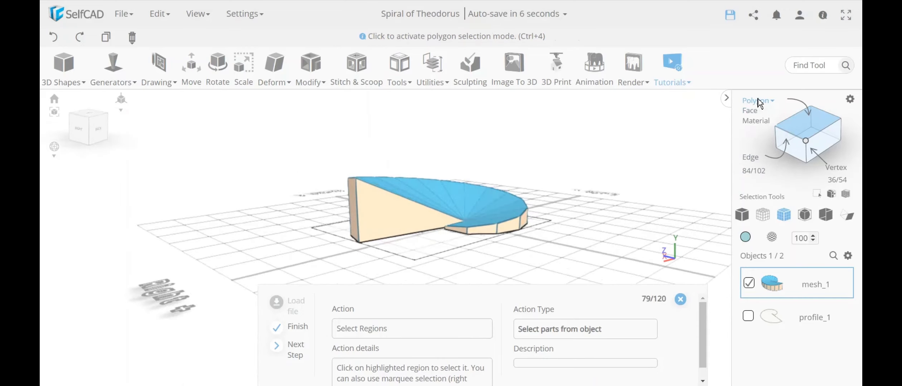
left_click_drag(644, 179, 631, 184)
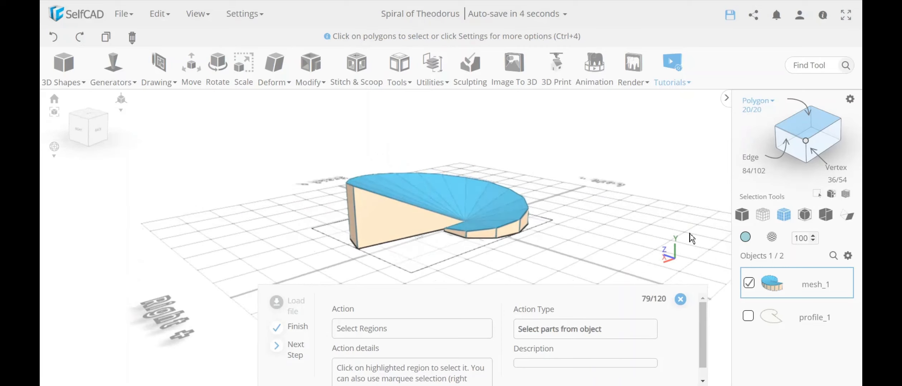
mouse_move(779, 115)
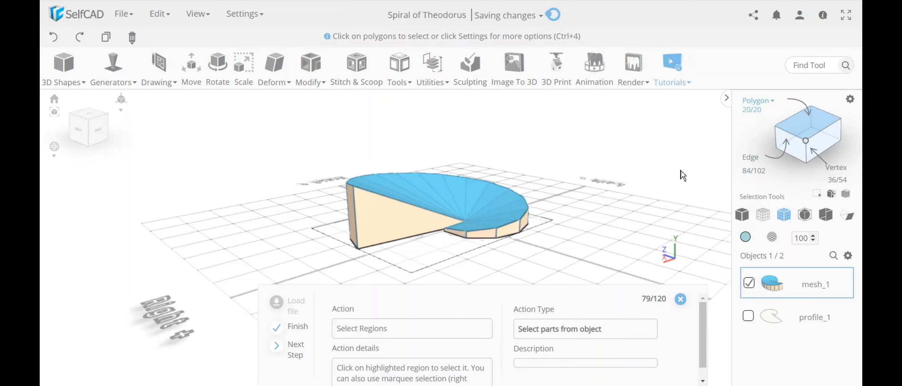
left_click_drag(661, 207, 605, 215)
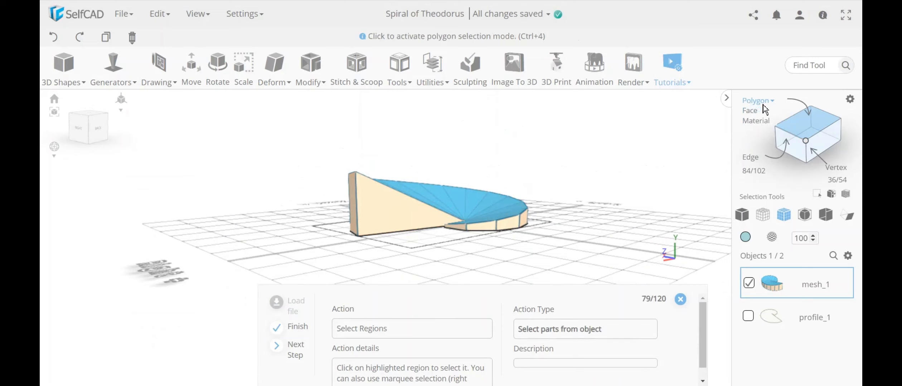
left_click_drag(584, 212, 593, 223)
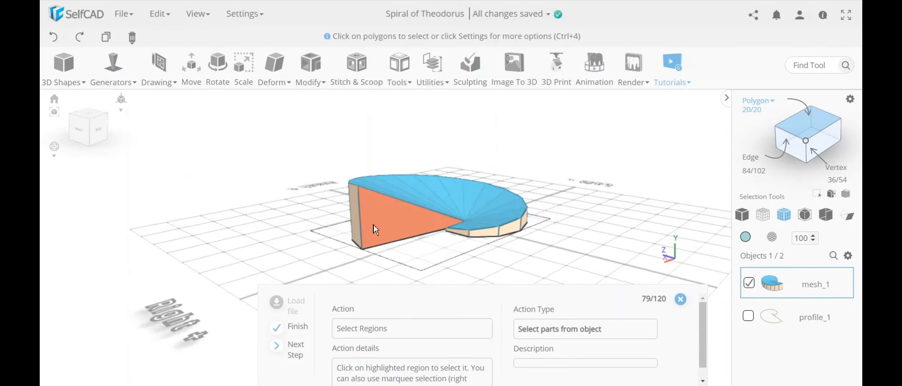
left_click_drag(557, 266, 528, 242)
left_click(507, 237)
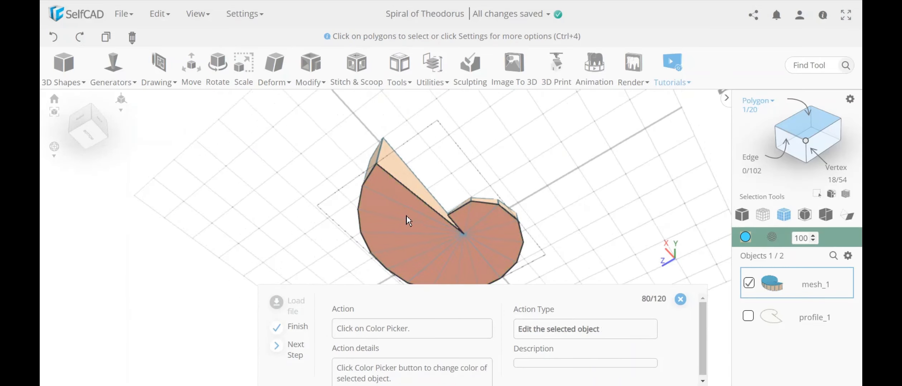
Color the selected bottom polygon Beige from the color palette.
left_click_drag(660, 172, 618, 224)
left_click(747, 244)
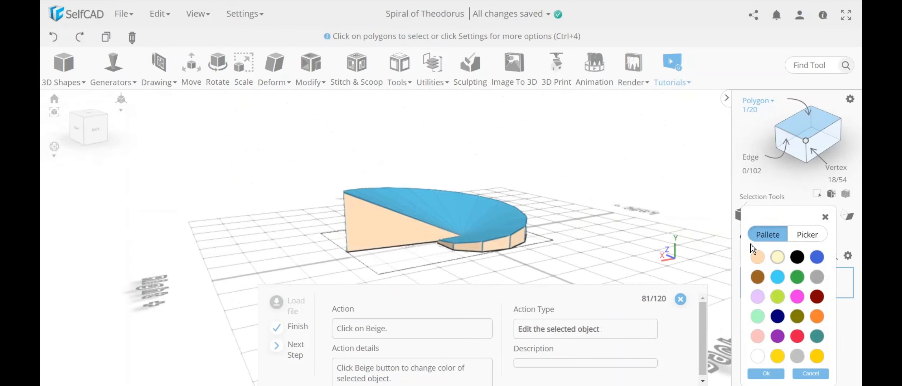
left_click(778, 258)
left_click(765, 374)
Examine the triangular faces of the spiral's sloping top surface from several angles.
left_click_drag(605, 287, 554, 258)
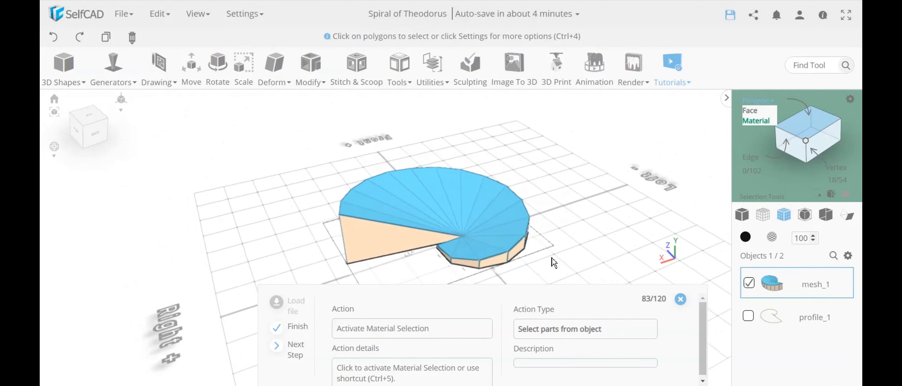
left_click(493, 212)
left_click_drag(575, 210, 582, 206)
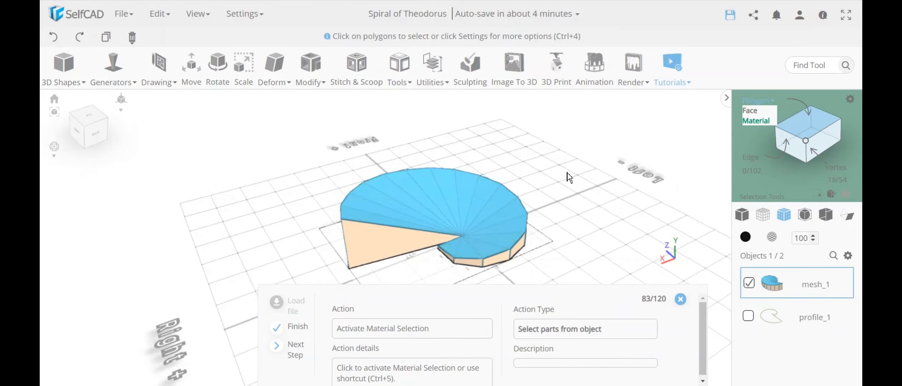
left_click_drag(579, 226, 517, 218)
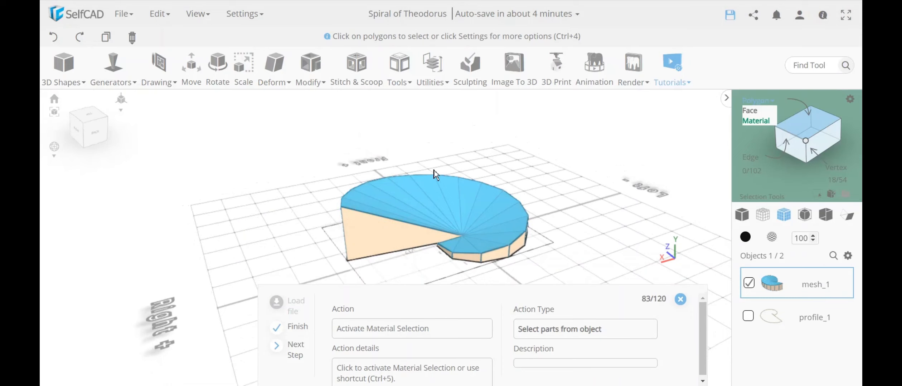
left_click_drag(584, 208, 570, 205)
left_click(357, 186)
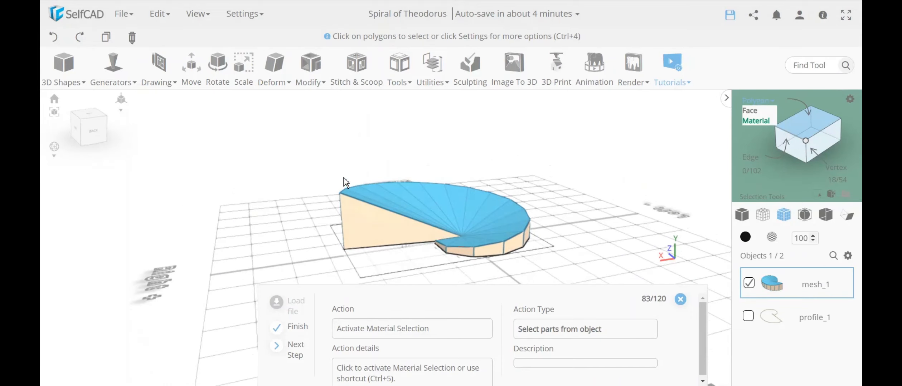
left_click_drag(589, 235, 594, 251)
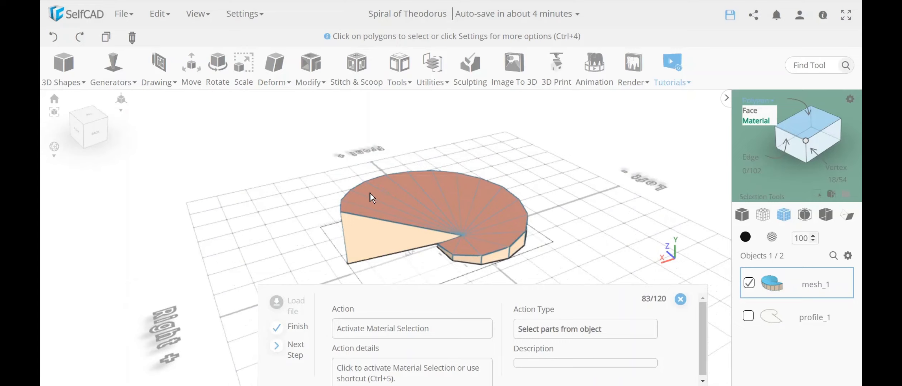
left_click(381, 199)
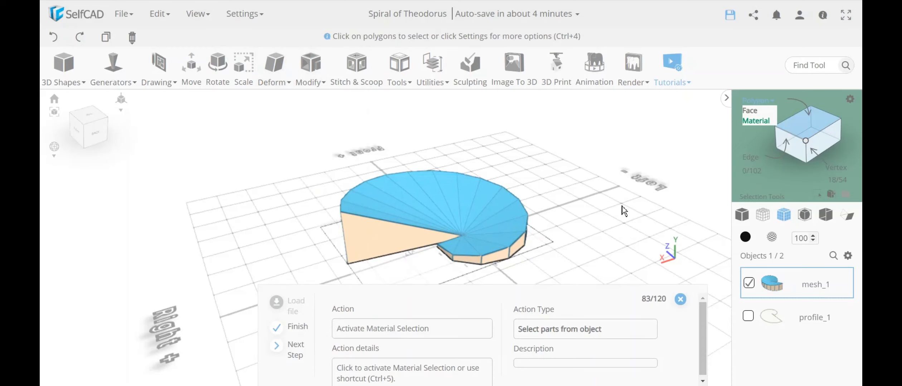
right_click_drag(264, 209, 248, 201)
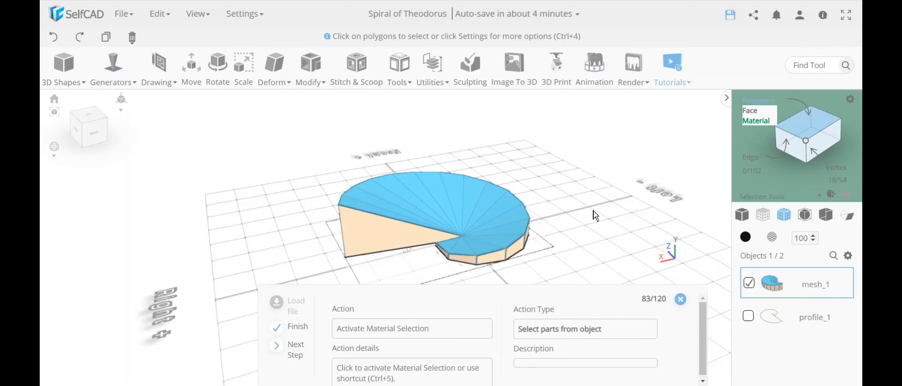
left_click_drag(585, 221, 593, 215)
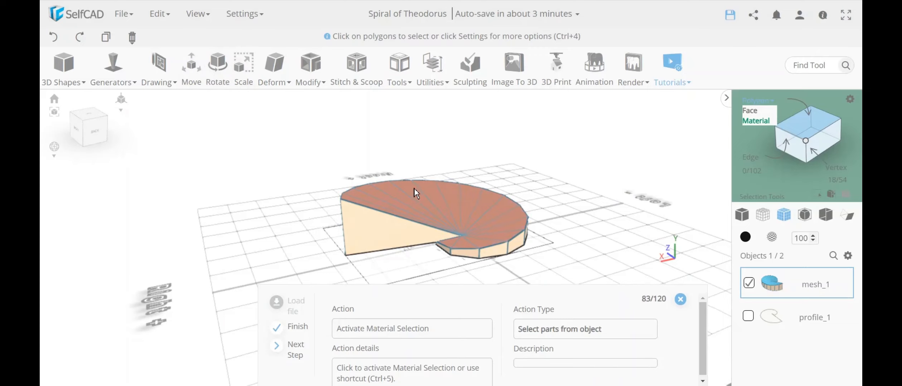
right_click_drag(267, 178, 401, 227)
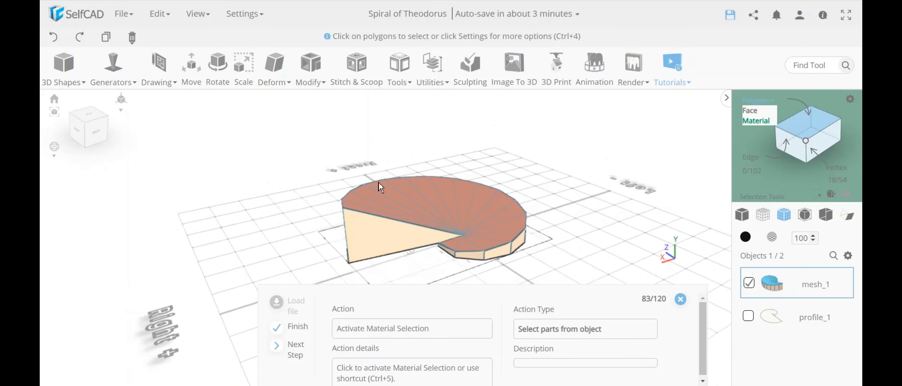
mouse_move(231, 211)
right_mouse_down()
mouse_move(246, 201)
mouse_move(265, 143)
mouse_move(244, 220)
right_mouse_up()
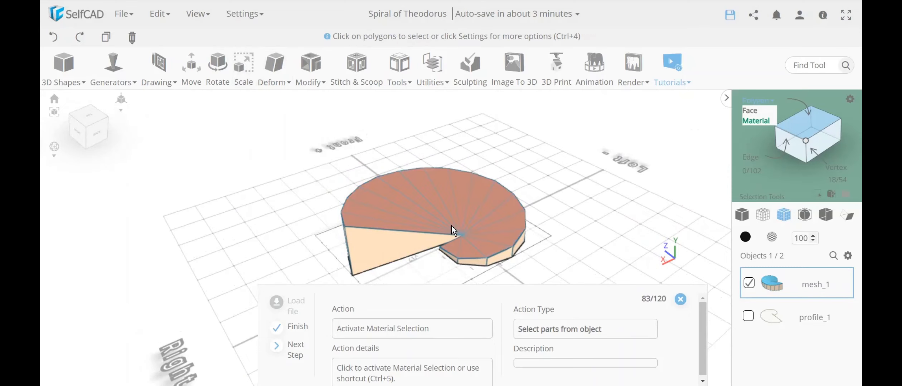
right_click_drag(262, 221, 537, 265)
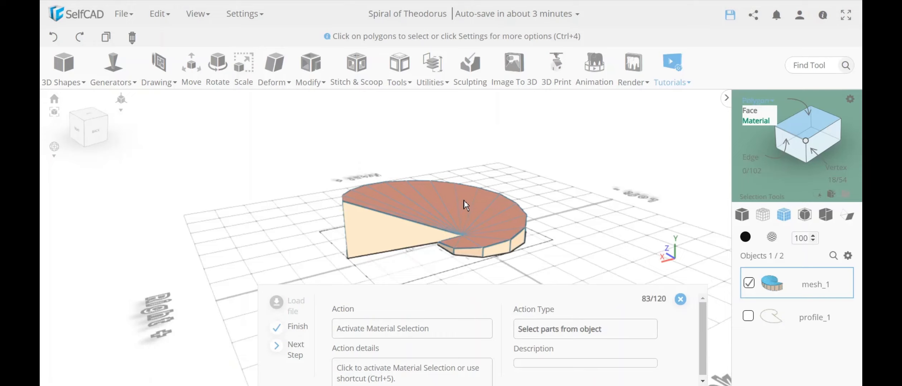
right_click_drag(581, 231, 597, 178)
left_click_drag(591, 216, 592, 244)
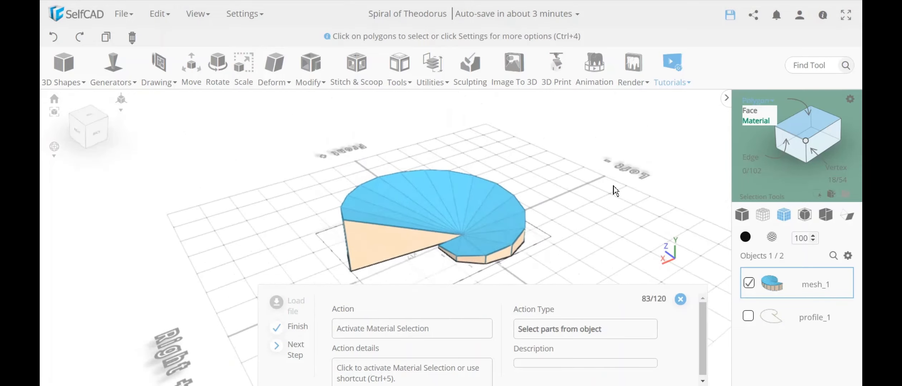
left_click(514, 225)
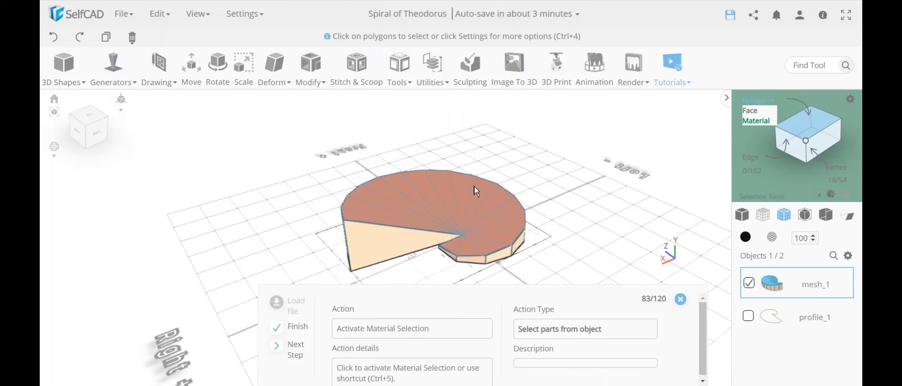
Activate material selection and select the top-surface region of the spiral.
left_click(759, 121)
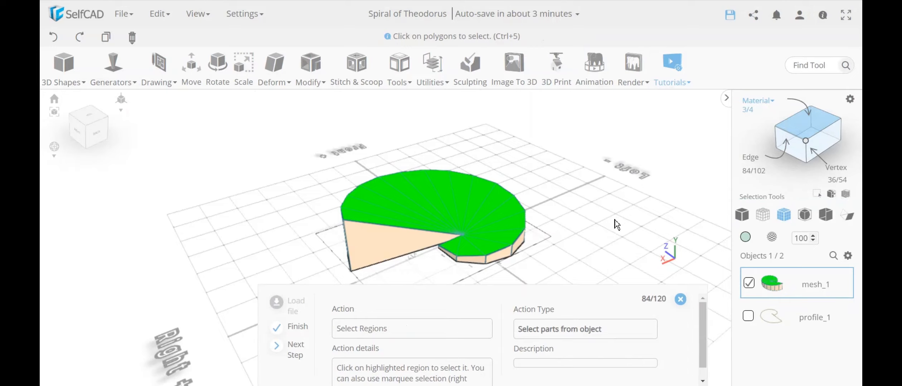
right_click_drag(617, 224, 485, 203)
left_click(484, 204)
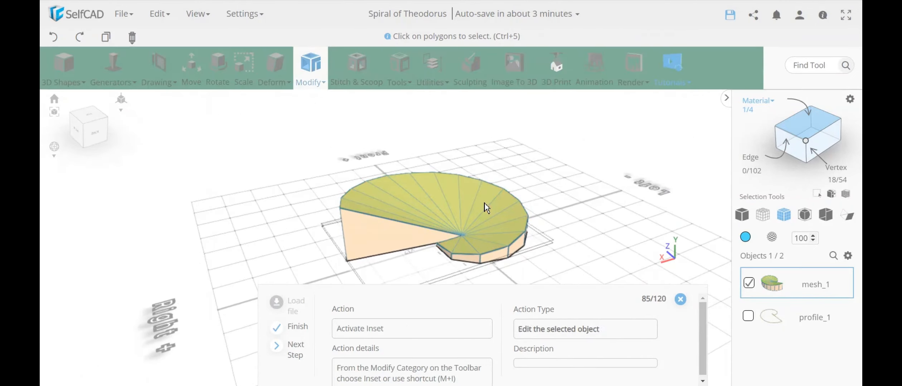
Start an Inset on the selected top-surface region and set its amount to 3.
right_click_drag(616, 229, 459, 226)
right_click_drag(312, 246, 498, 222)
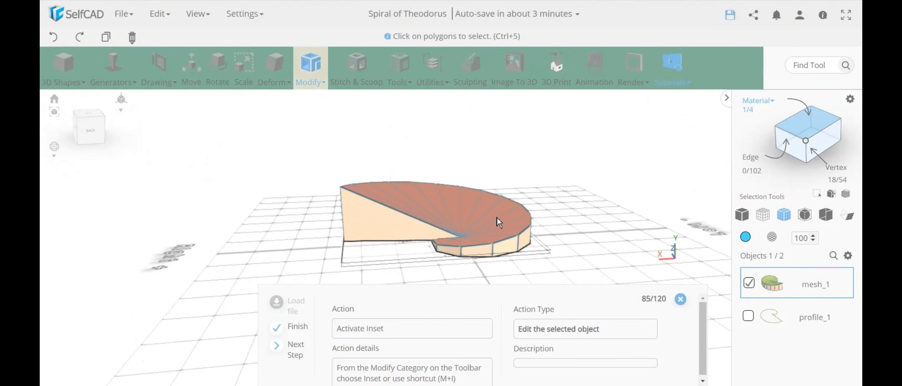
right_click_drag(439, 200, 608, 264)
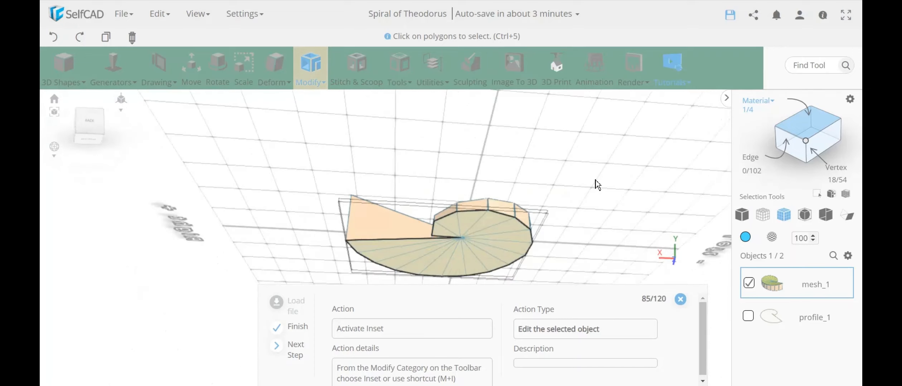
right_click_drag(596, 180, 635, 241)
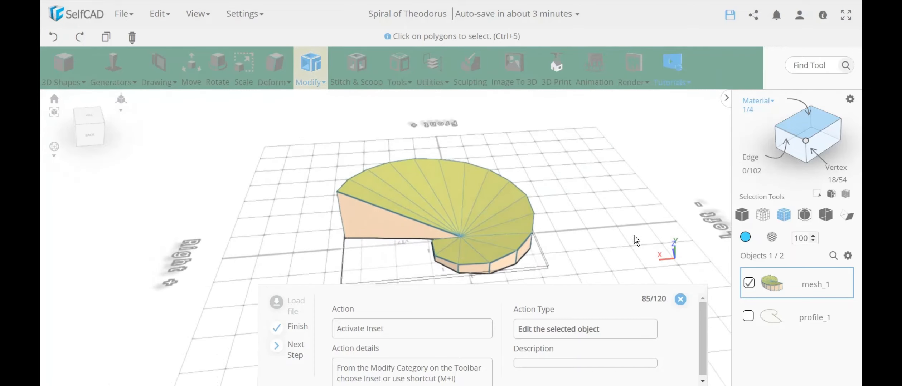
left_click(311, 68)
left_click(331, 129)
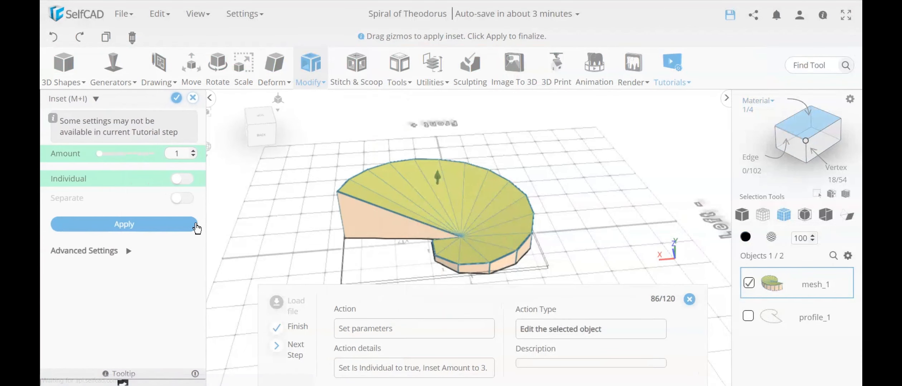
left_click(193, 152)
left_click(193, 151)
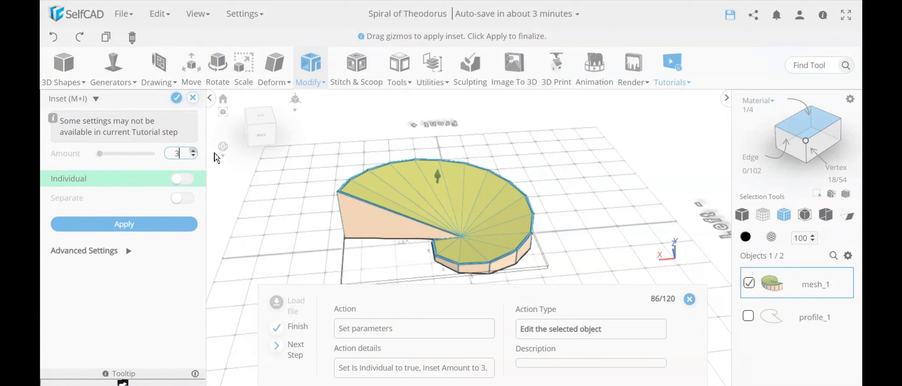
Make the inset individual for each triangular top face and finalize it.
scroll(433, 180, "up", 5)
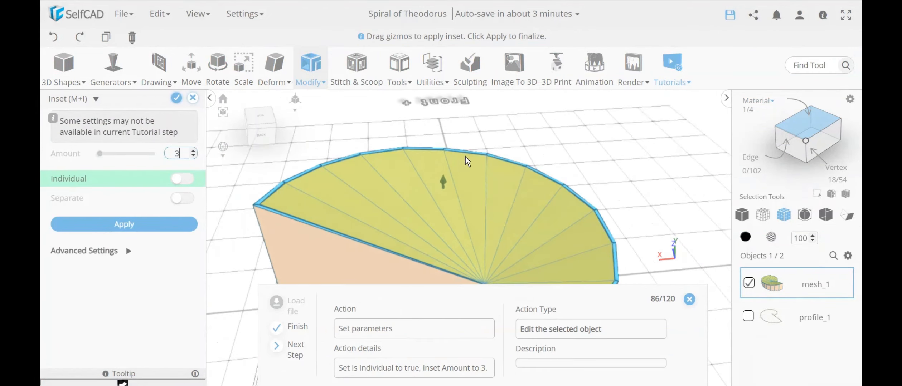
scroll(595, 219, "down", 5)
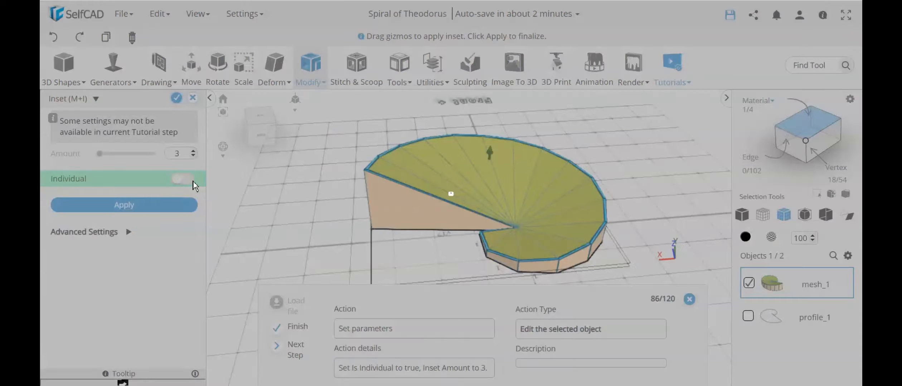
left_click(193, 183)
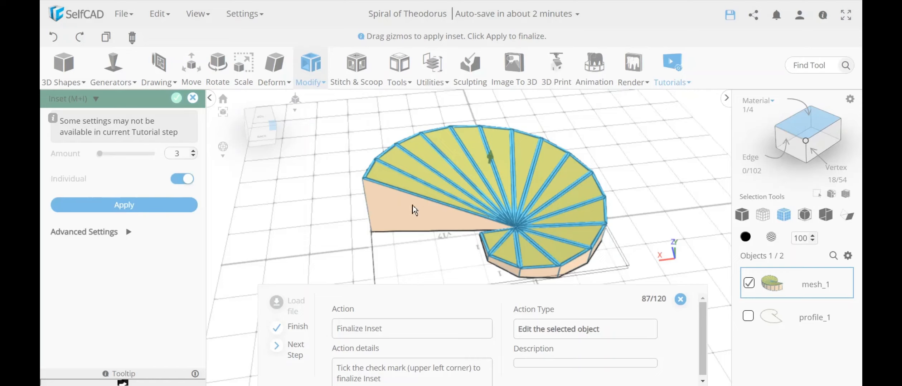
right_click_drag(413, 206, 429, 157)
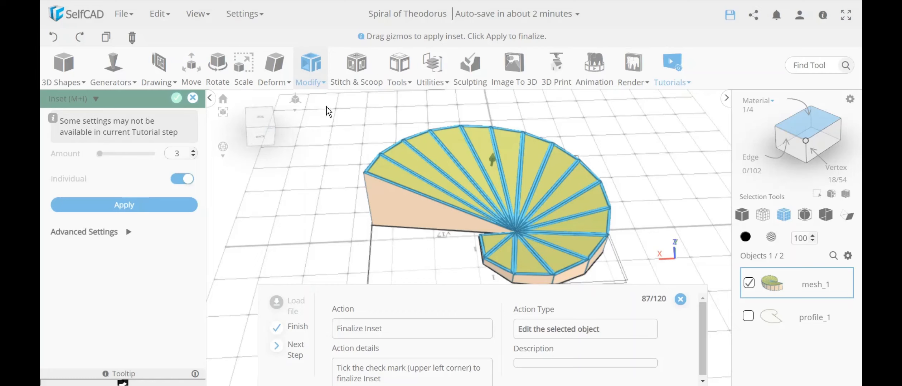
left_click(318, 76)
left_click(314, 73)
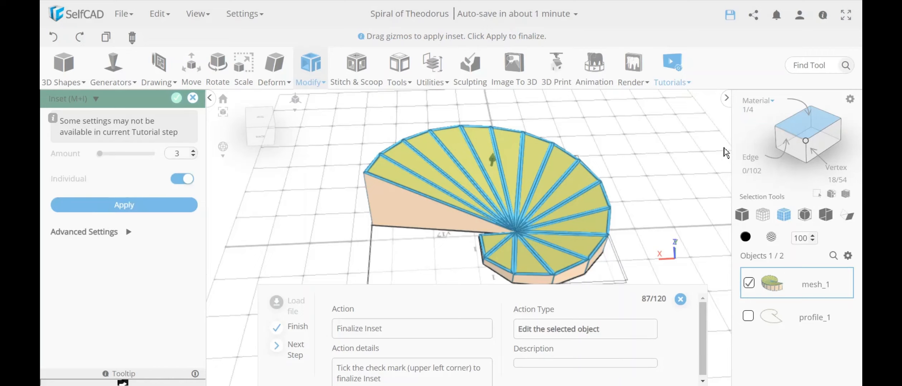
left_click(177, 102)
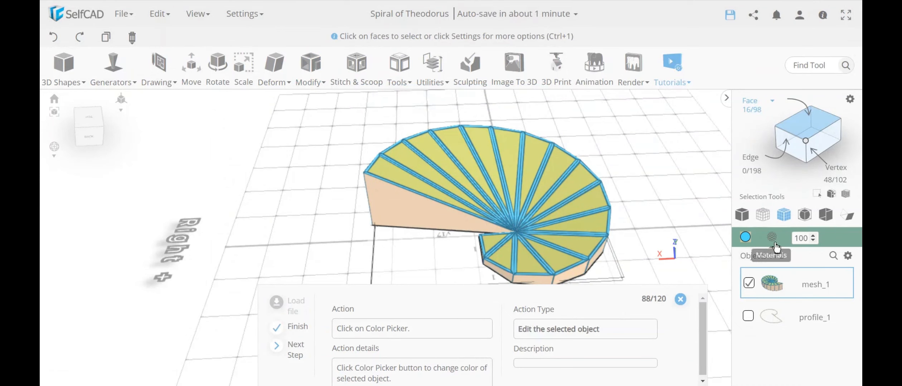
Color the selected inset triangular faces Mint from the color palette.
left_click(747, 238)
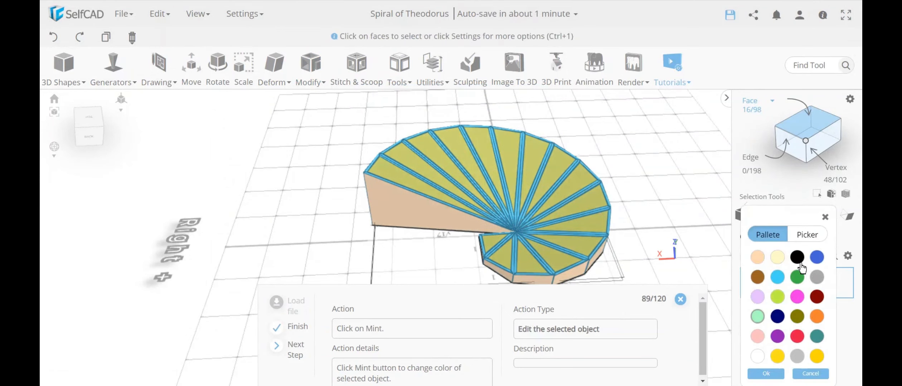
left_click(761, 321)
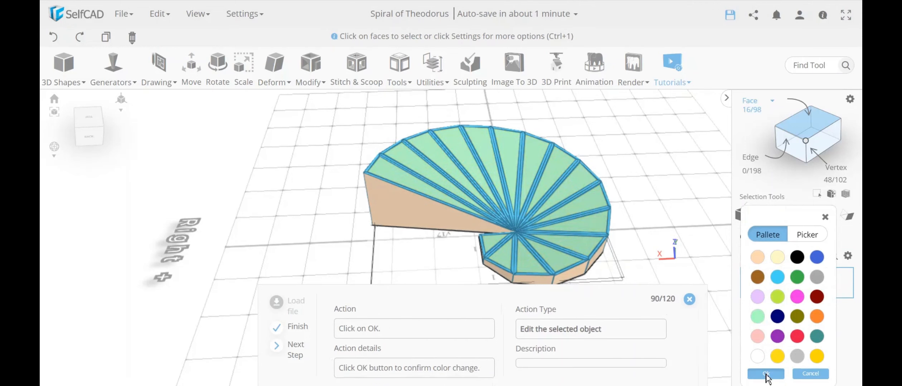
left_click(766, 374)
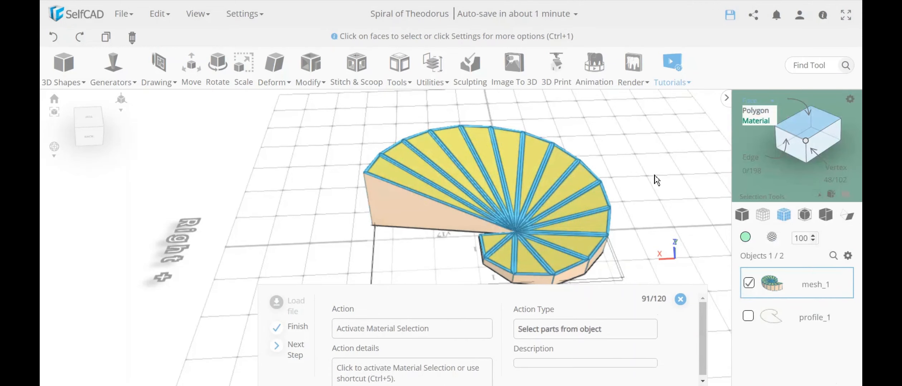
Select the narrow border strips around the mint faces by material and color them Magenta.
left_click(756, 121)
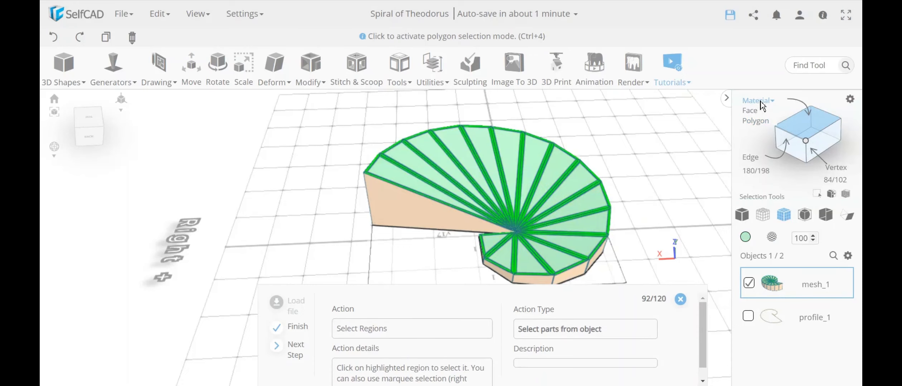
left_click(595, 192)
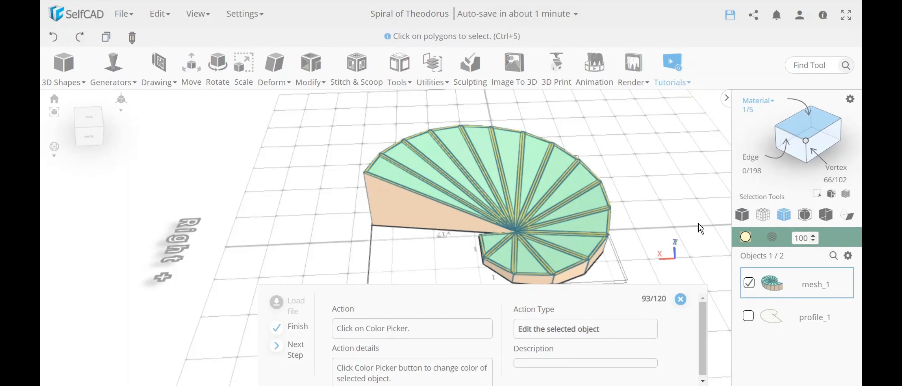
left_click_drag(647, 188, 628, 199)
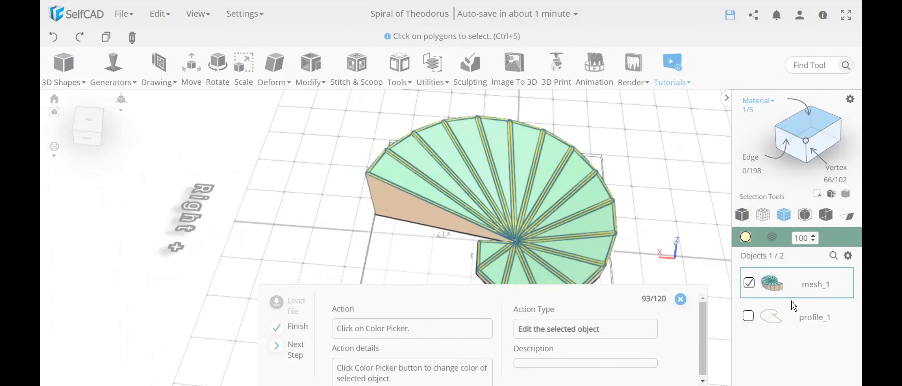
left_click(746, 238)
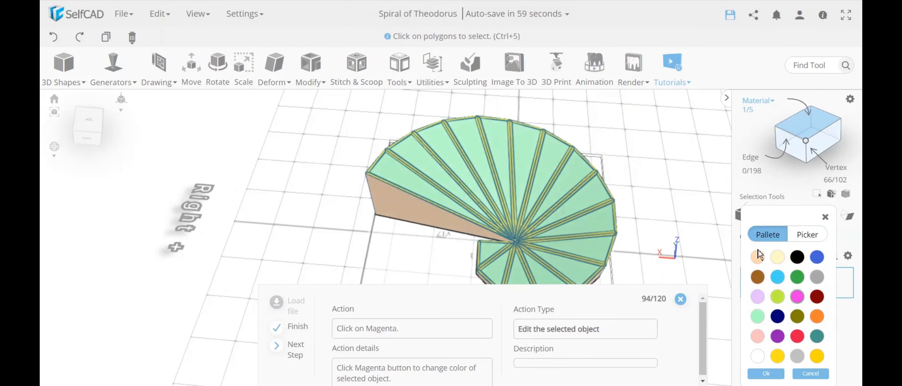
left_click(802, 298)
left_click(776, 374)
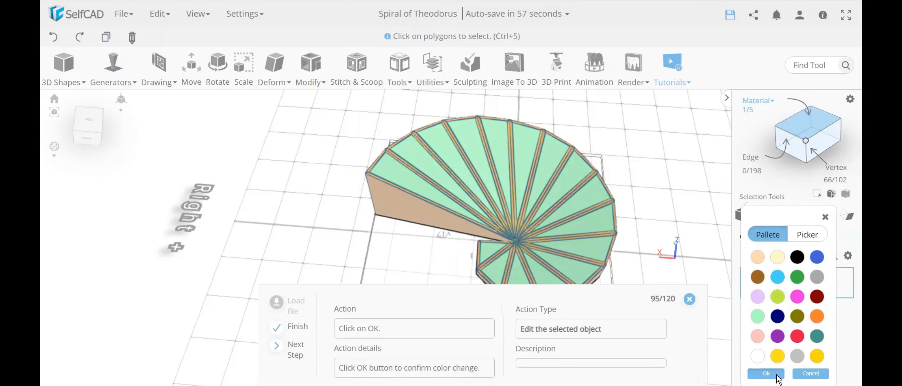
left_click_drag(621, 272, 666, 195)
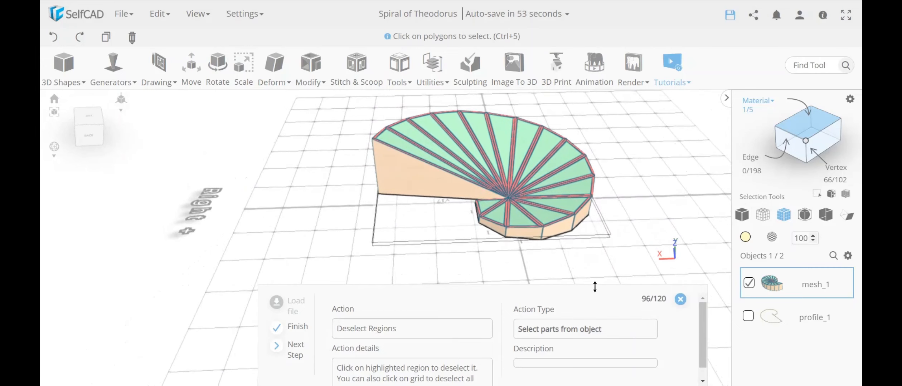
left_click(643, 195)
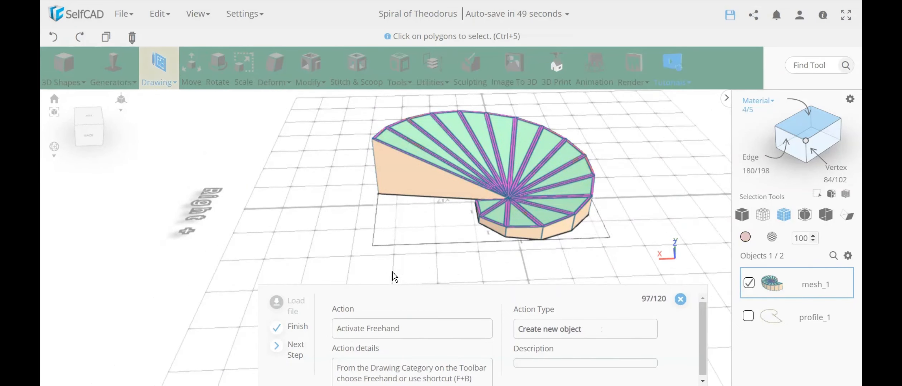
Activate Freehand drawing and start adding a custom draw plane in the plane settings.
right_click_drag(406, 250, 384, 195)
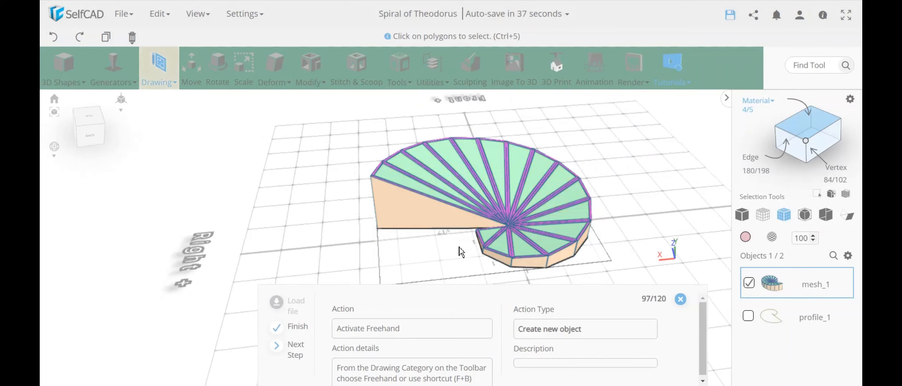
right_click_drag(358, 277, 417, 211)
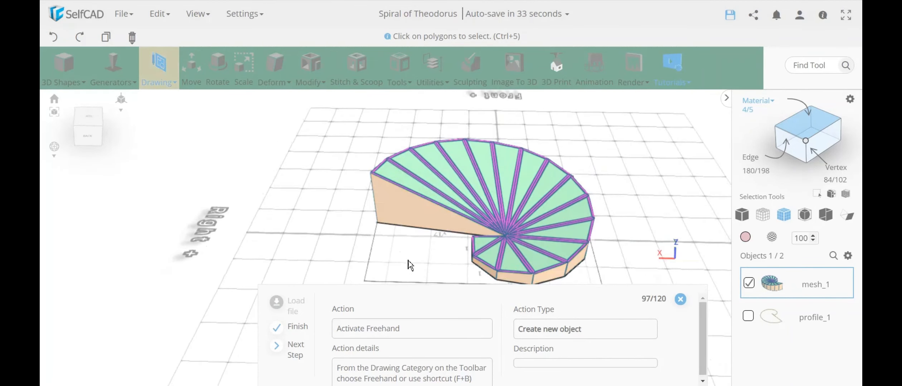
mouse_move(409, 261)
right_mouse_down()
mouse_move(428, 248)
mouse_move(419, 240)
right_mouse_up()
left_click(168, 81)
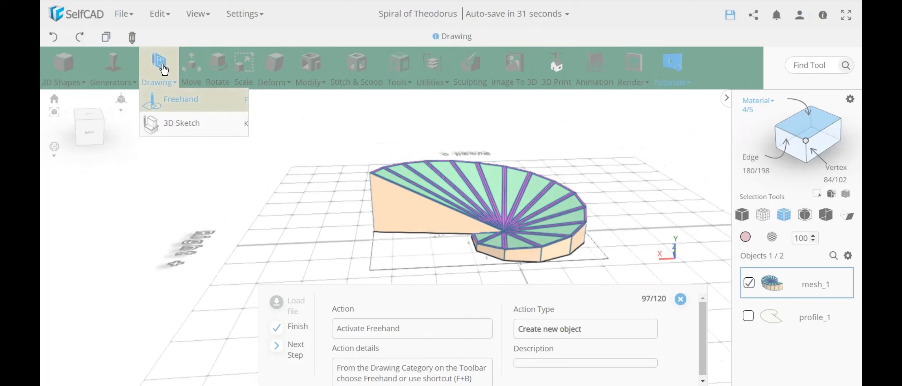
left_click(171, 99)
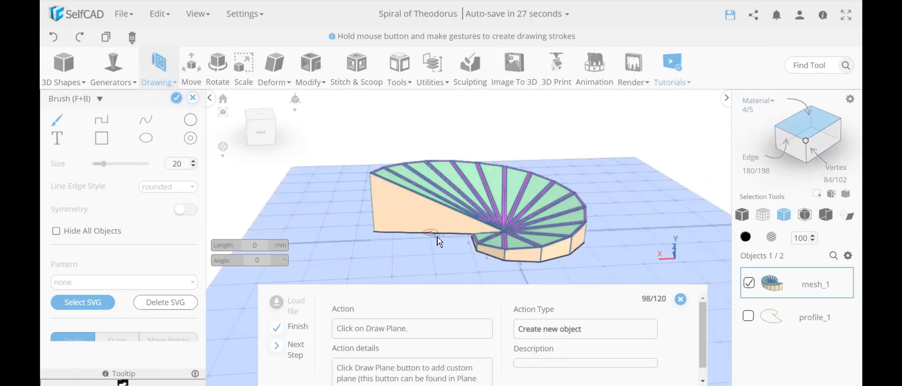
scroll(120, 289, "down", 4)
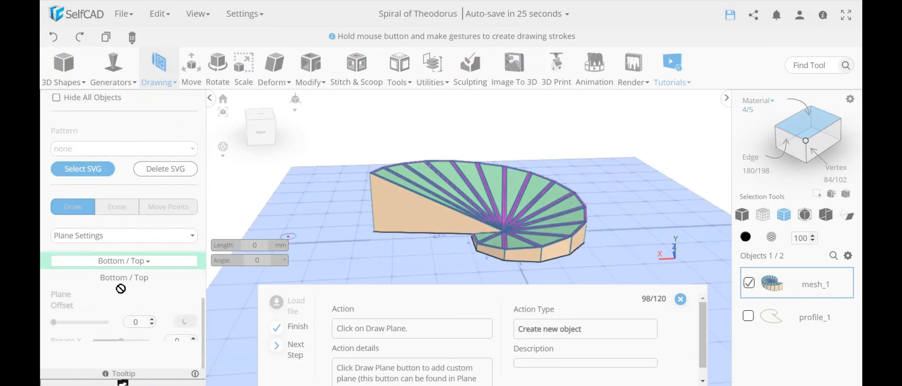
scroll(120, 282, "up", 4)
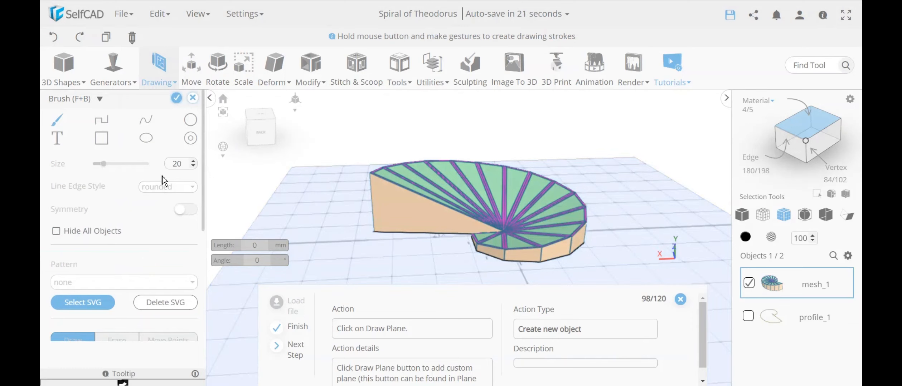
scroll(147, 209, "down", 3)
scroll(144, 211, "down", 2)
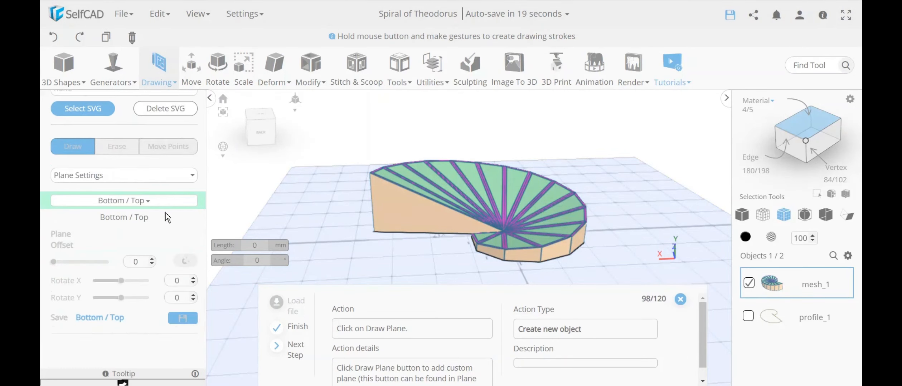
left_click(146, 205)
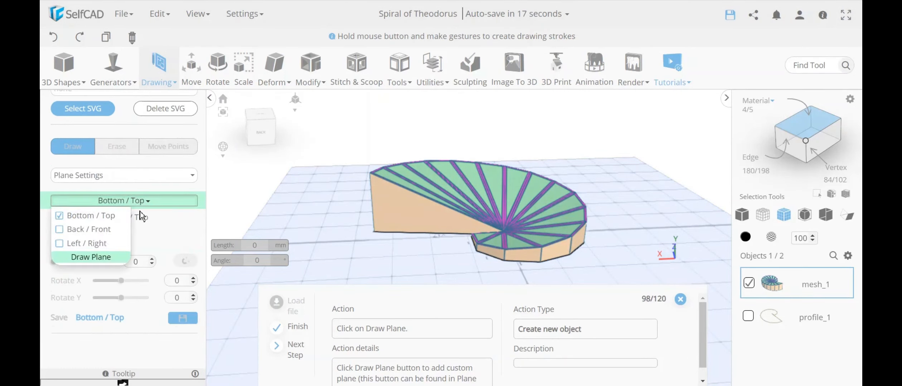
left_click(106, 260)
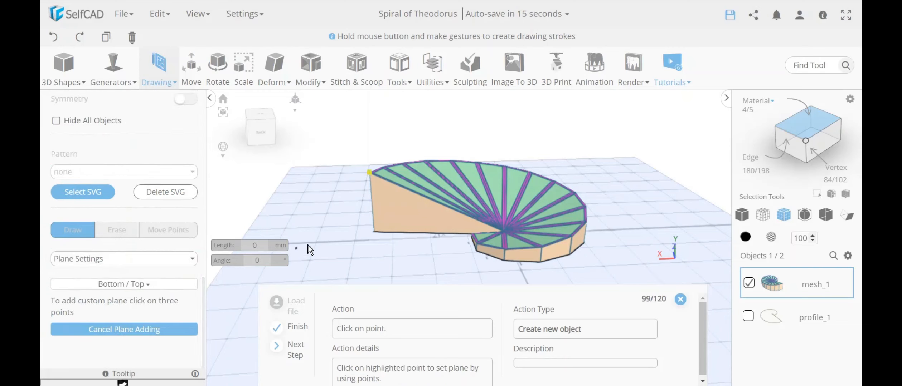
Define the custom plane through the tall side face's upper outer corner, the spiral's center point and the face's lower outer corner.
left_click(503, 231)
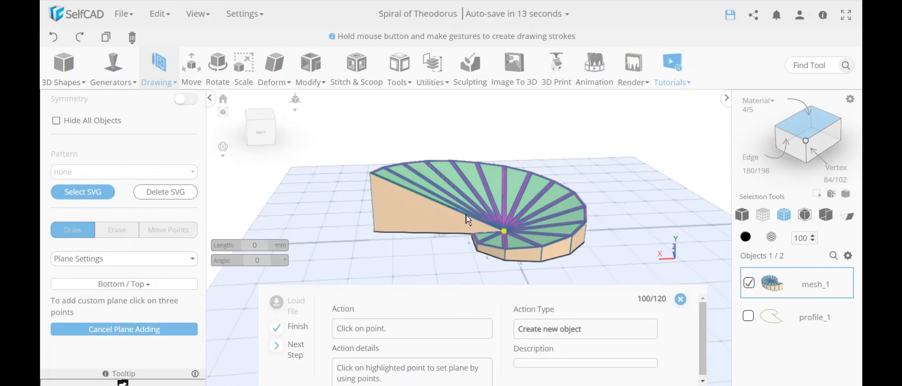
right_click_drag(343, 141, 451, 153)
left_click(487, 217)
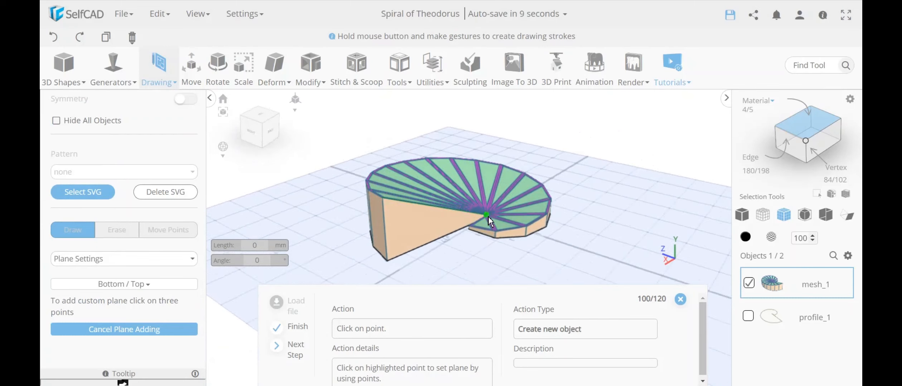
left_click(390, 264)
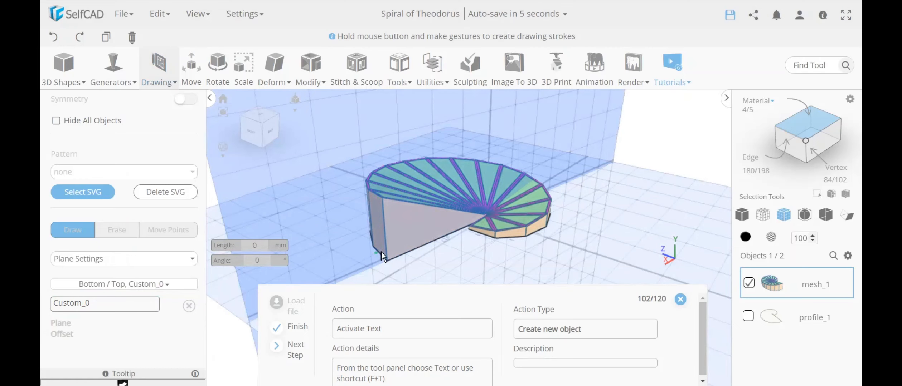
scroll(534, 222, "down", 6)
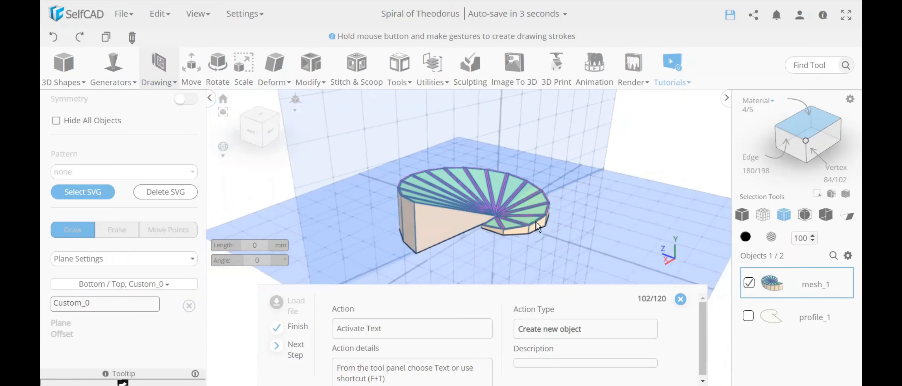
right_click_drag(327, 216, 305, 220)
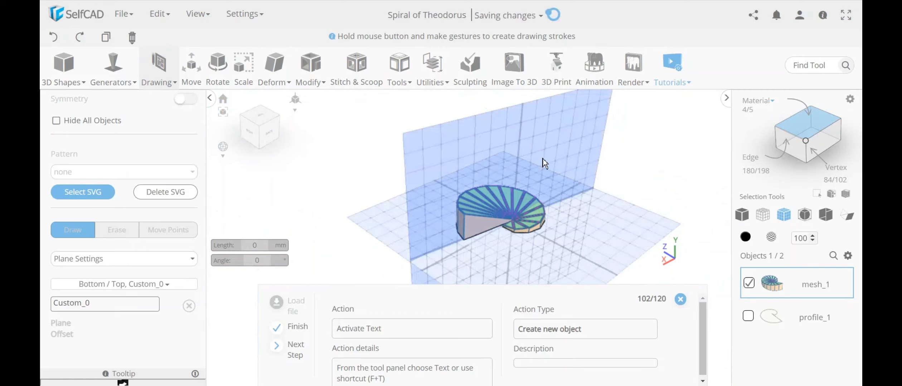
Activate the Text drawing tool and set its text to "Spiral of Theodorus".
right_click_drag(309, 263, 302, 243)
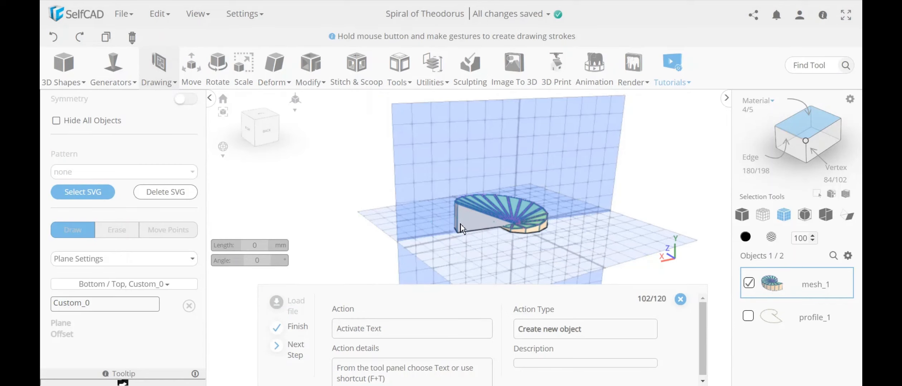
right_click_drag(462, 229, 487, 189)
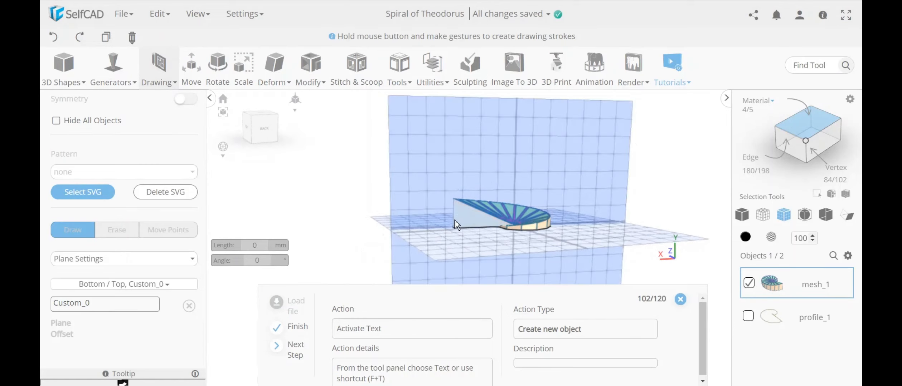
key("f")
key("t")
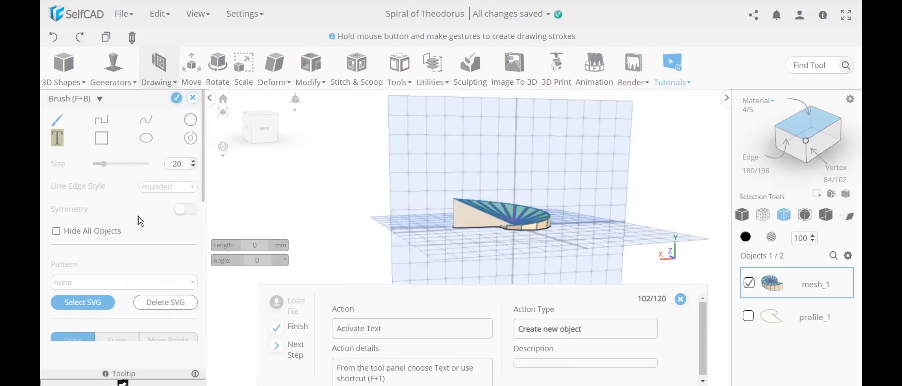
left_click(56, 141)
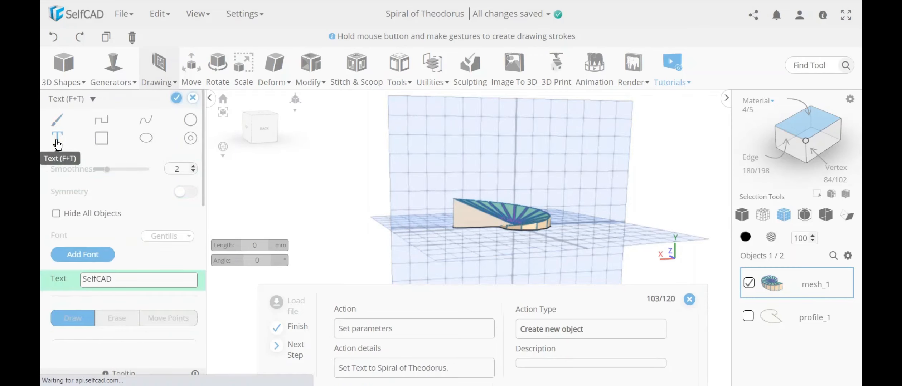
left_click(296, 348)
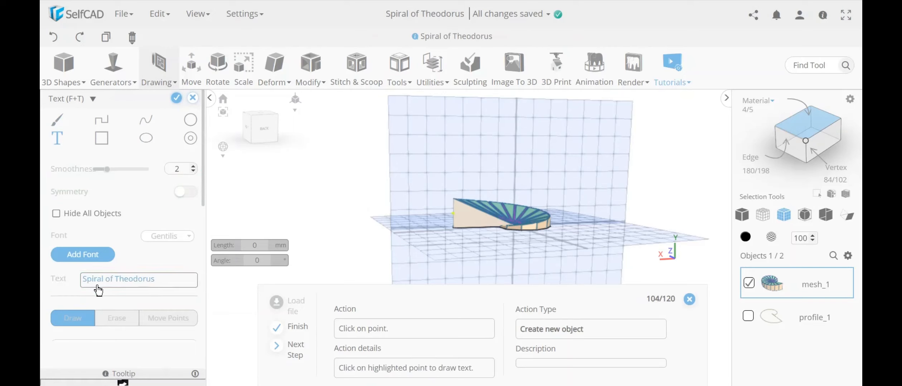
Place the text between the highlighted points at the tall side face's outer edge and near the spiral's center, and finalize the drawing.
scroll(458, 229, "up", 3)
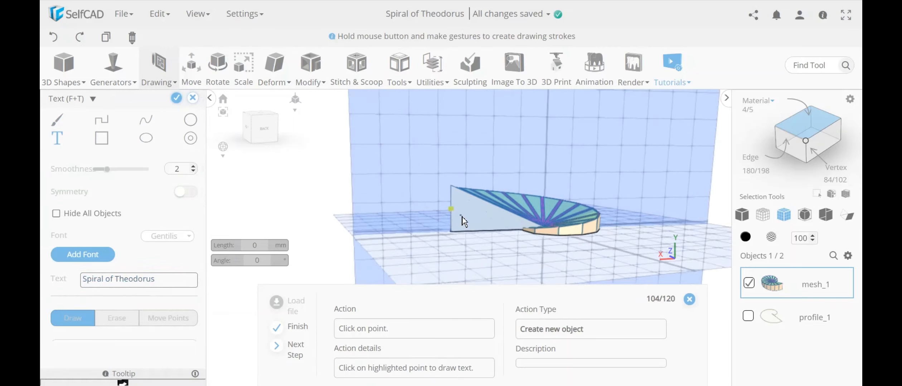
left_click(454, 210)
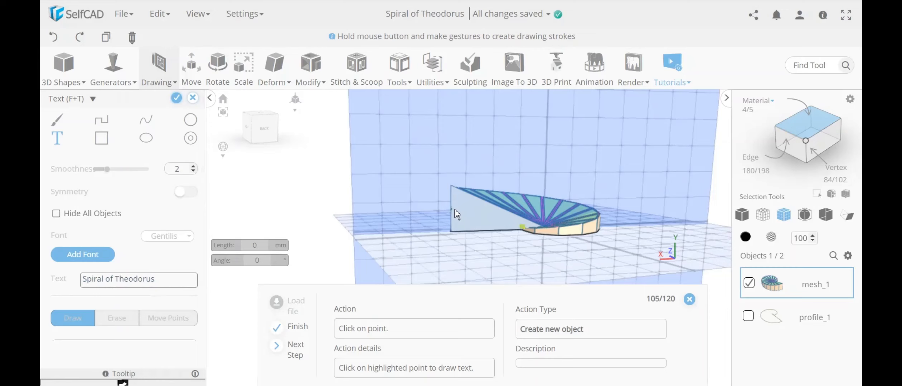
left_click(522, 230)
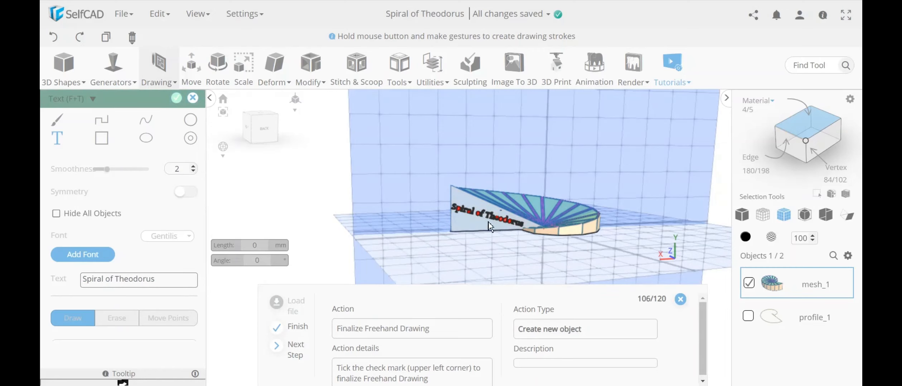
right_click_drag(292, 216, 500, 220)
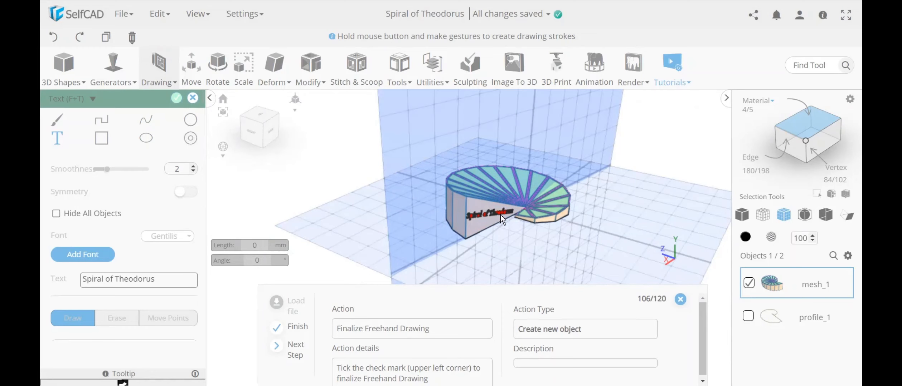
right_click_drag(453, 179, 487, 219)
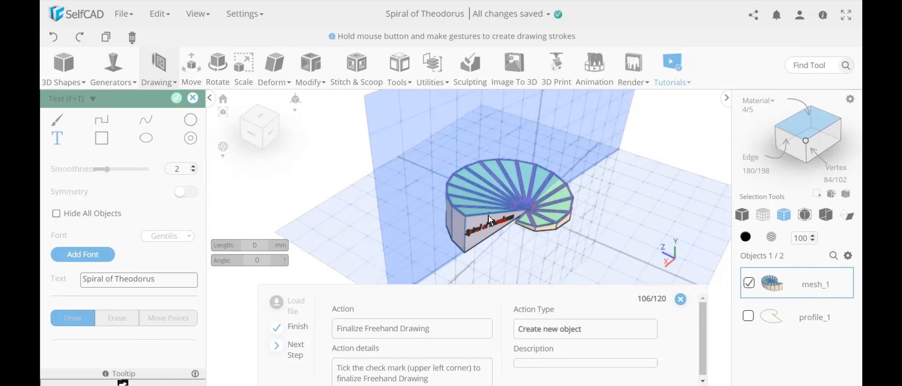
left_click(176, 98)
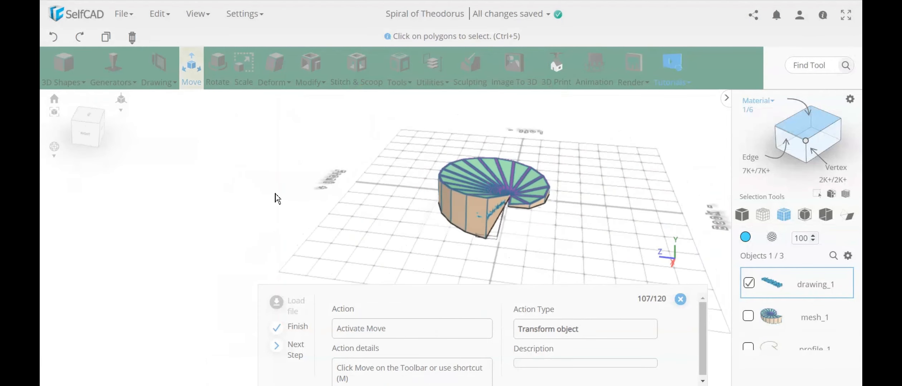
Activate Move for the text and set its manual transformation direction from the highlighted points on the tall side face.
scroll(483, 216, "up", 2)
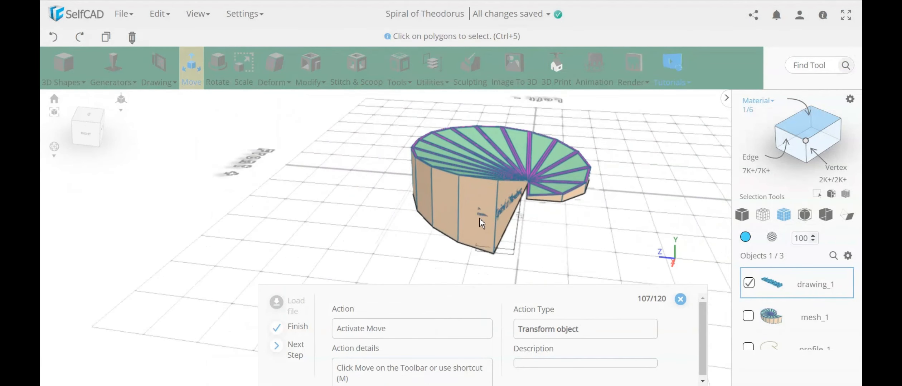
mouse_move(244, 191)
left_mouse_down()
mouse_move(141, 193)
mouse_move(241, 203)
left_mouse_up()
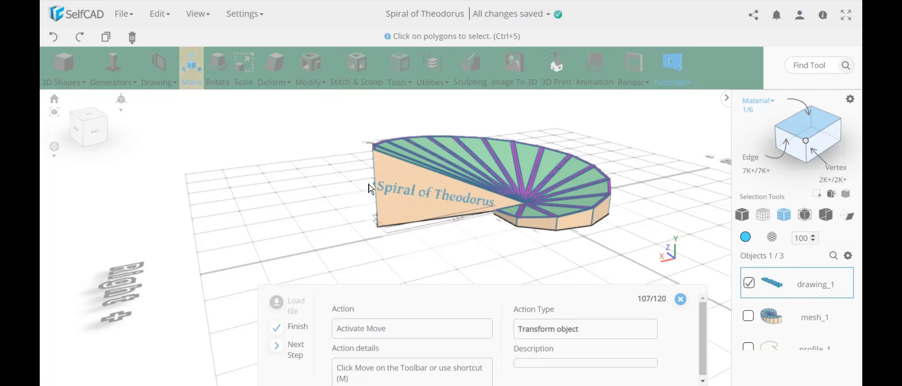
right_click_drag(329, 206, 300, 189)
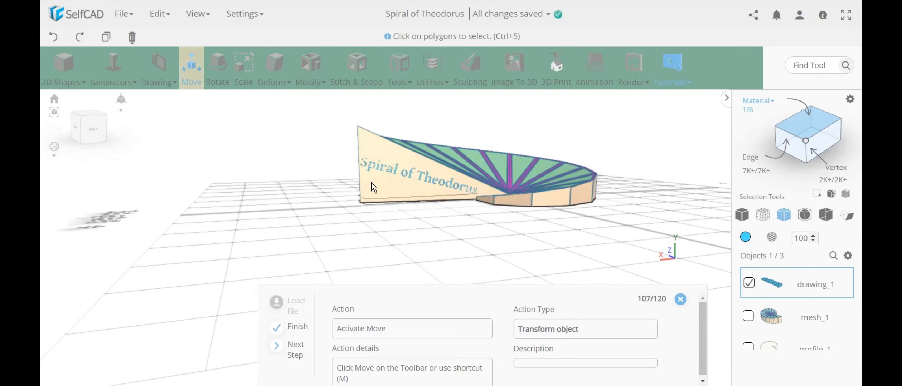
left_click(191, 77)
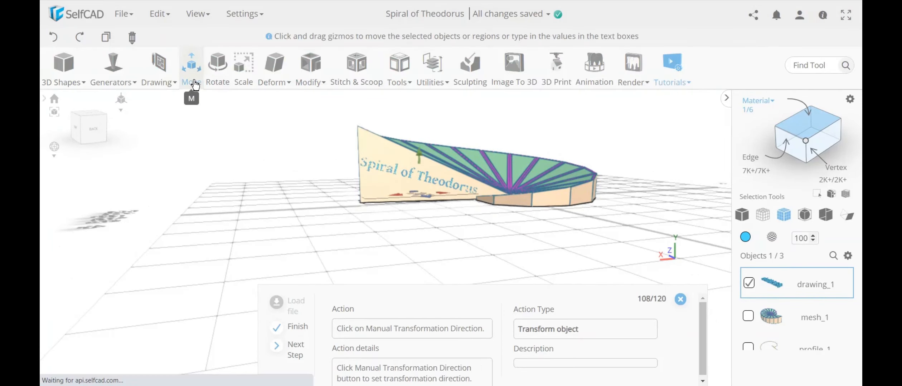
right_click_drag(442, 245, 599, 225)
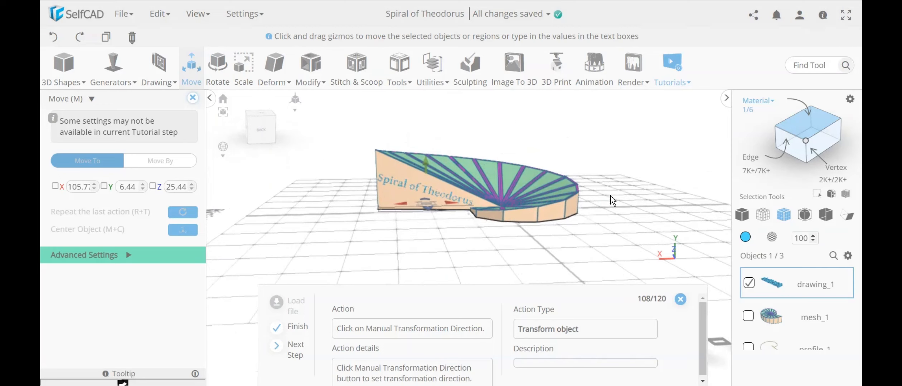
scroll(617, 210, "down", 5)
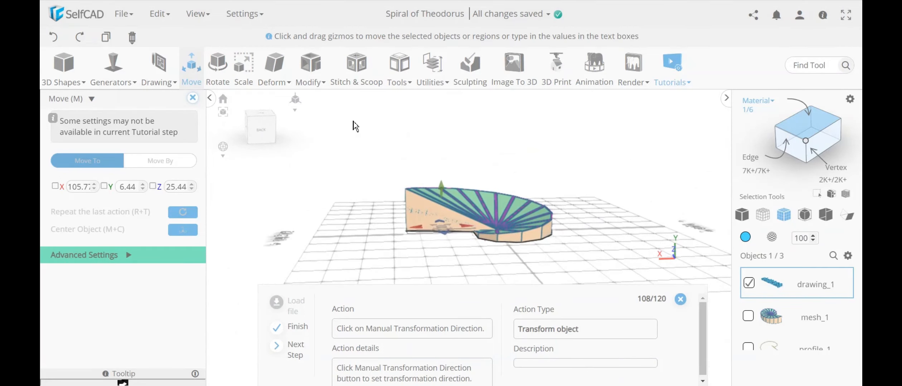
right_click_drag(596, 195, 598, 214)
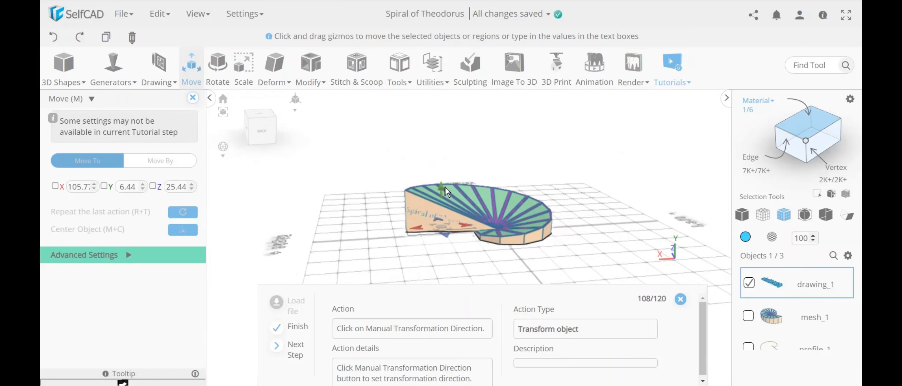
scroll(442, 220, "up", 5)
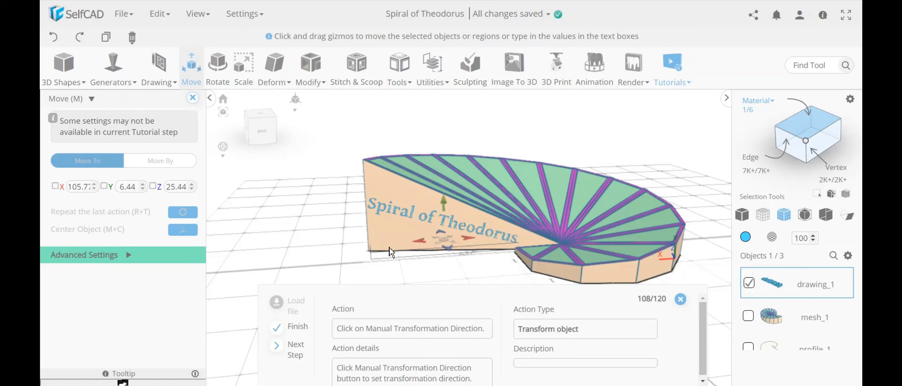
left_click(128, 256)
scroll(134, 323, "down", 1)
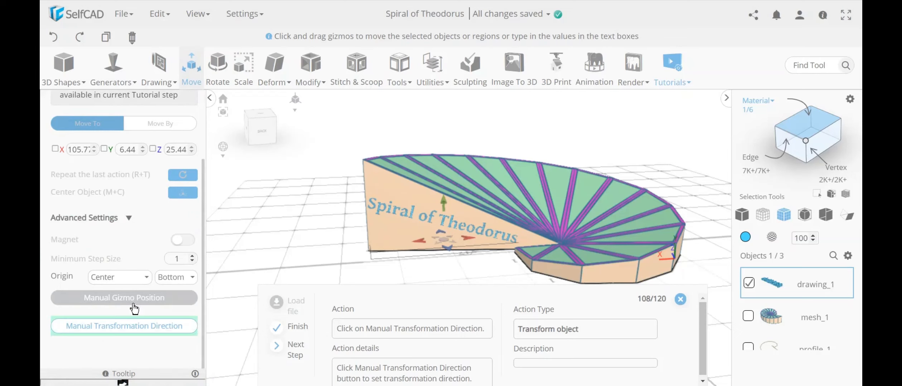
left_click(118, 334)
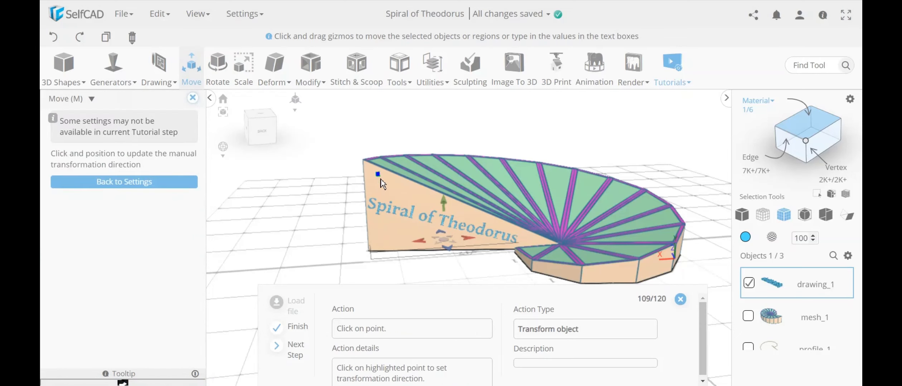
left_click(378, 175)
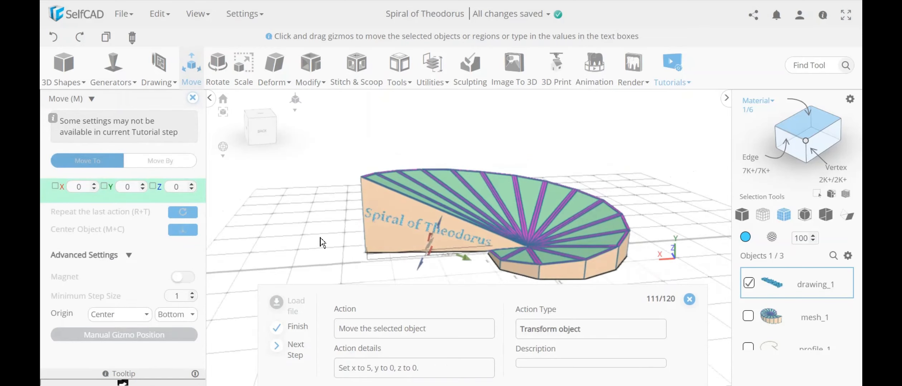
Move the text by 5 on the X axis of the manual direction, keeping Y and Z at 0.
scroll(315, 234, "down", 2)
scroll(436, 269, "up", 3)
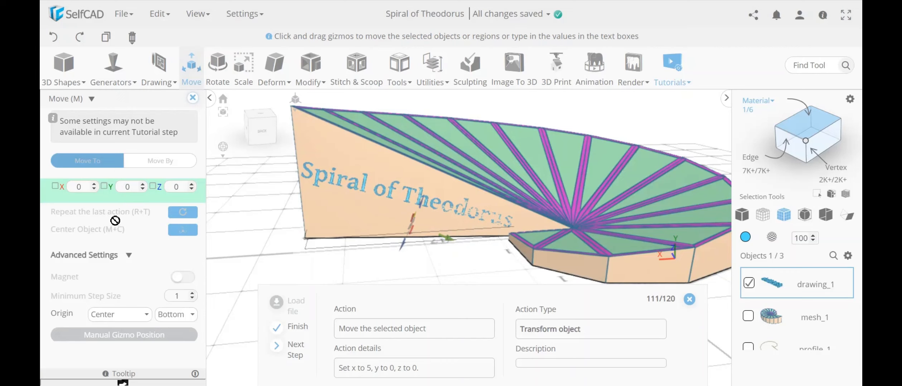
left_click(87, 189)
type("5")
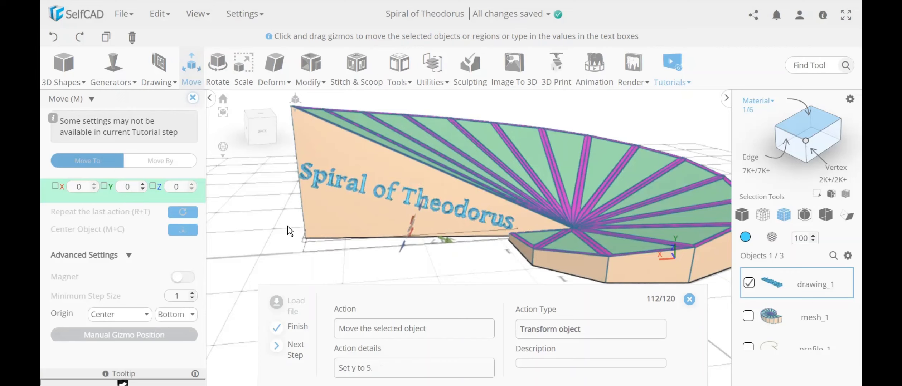
Move the text by 5 on the Y axis of the manual direction and close the Move settings.
left_click_drag(408, 266, 507, 260)
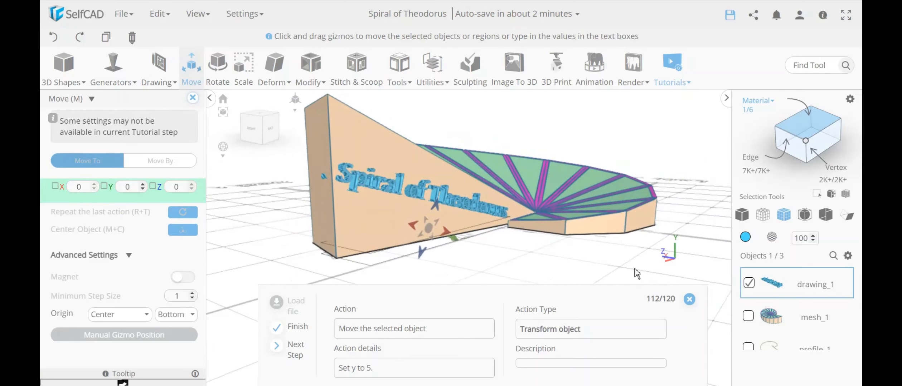
left_click_drag(637, 273, 628, 279)
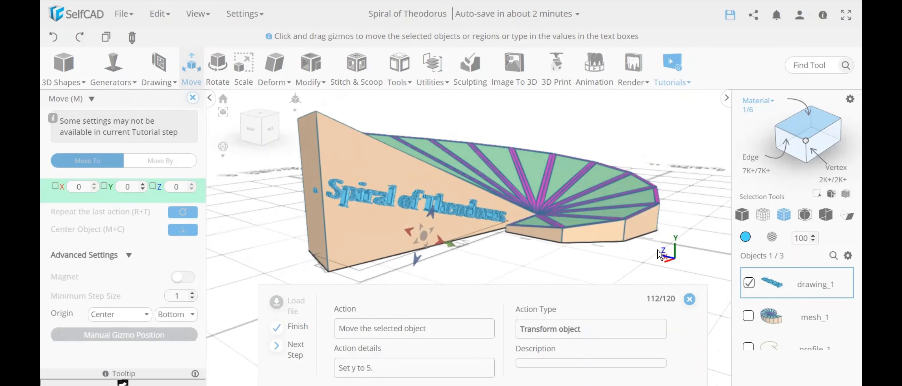
left_click_drag(654, 263, 420, 253)
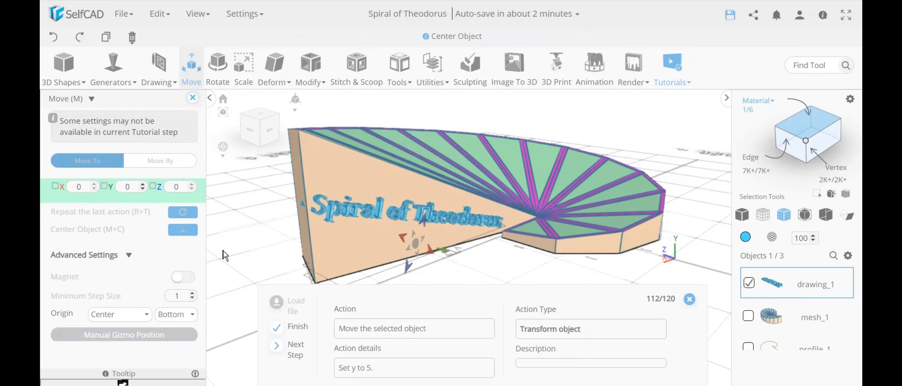
right_click_drag(464, 272, 493, 260)
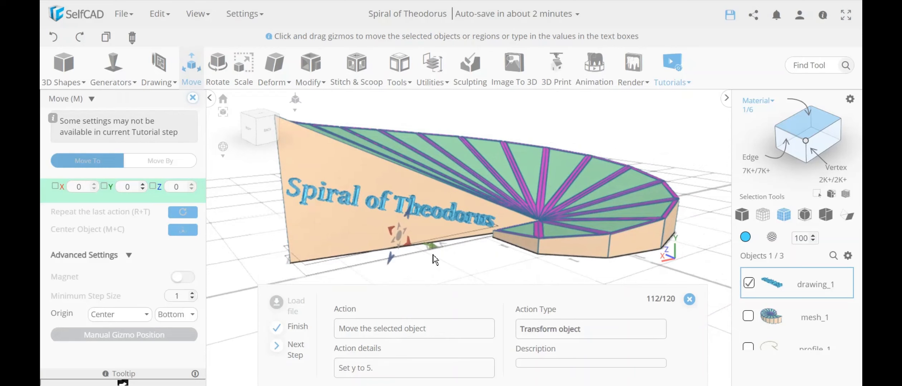
right_click_drag(442, 266, 410, 259)
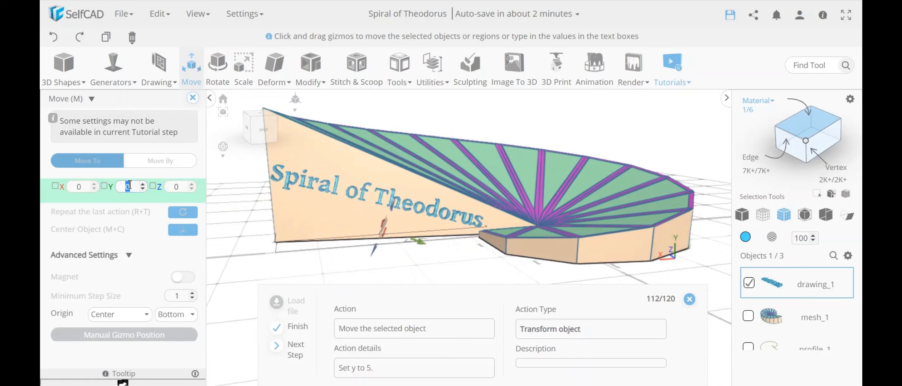
key("Return")
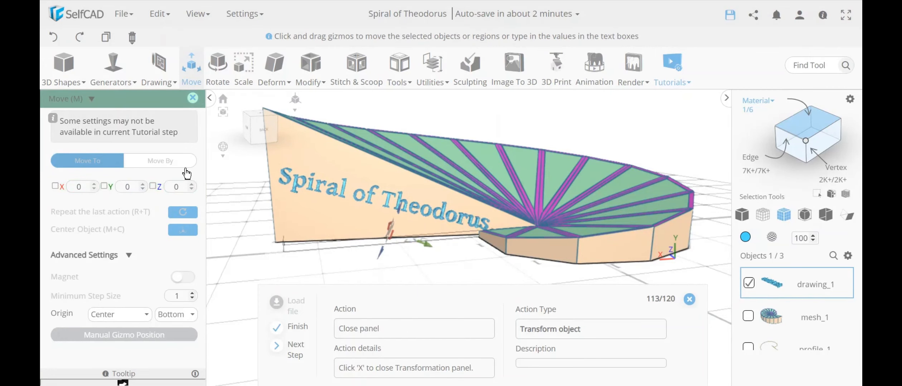
left_click(192, 98)
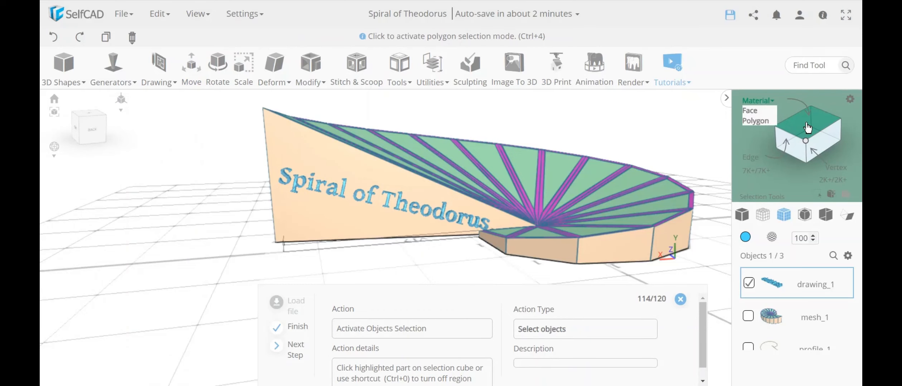
Select mesh_1 together with drawing_1 as whole objects and subtract drawing_1 using the Stitch & Scoop Difference operation.
left_click(807, 127)
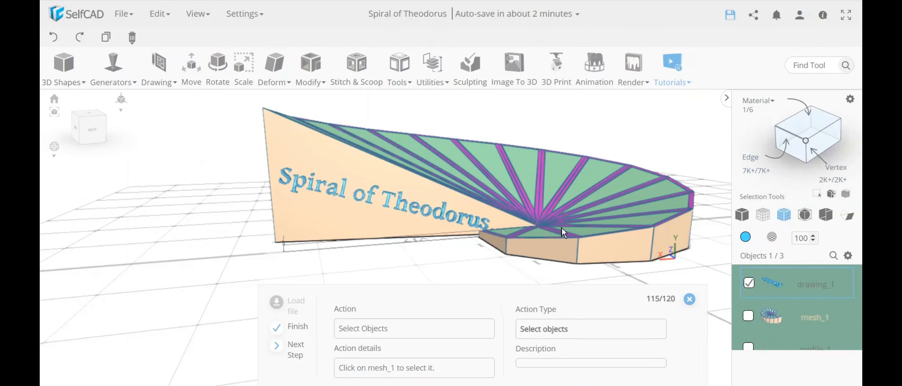
left_click(749, 317)
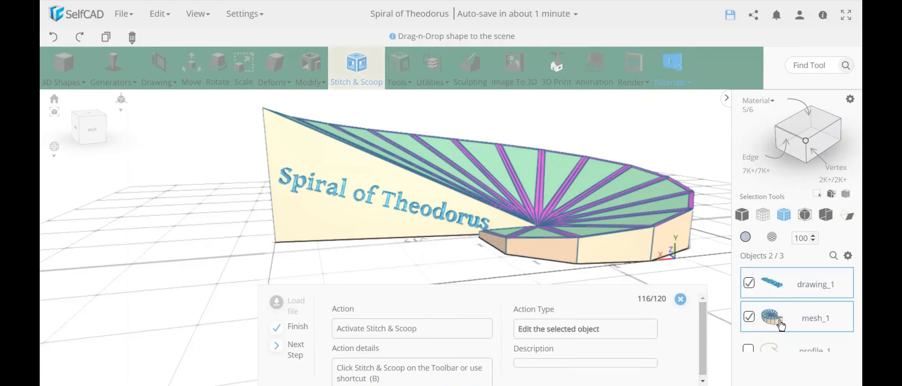
left_click(359, 92)
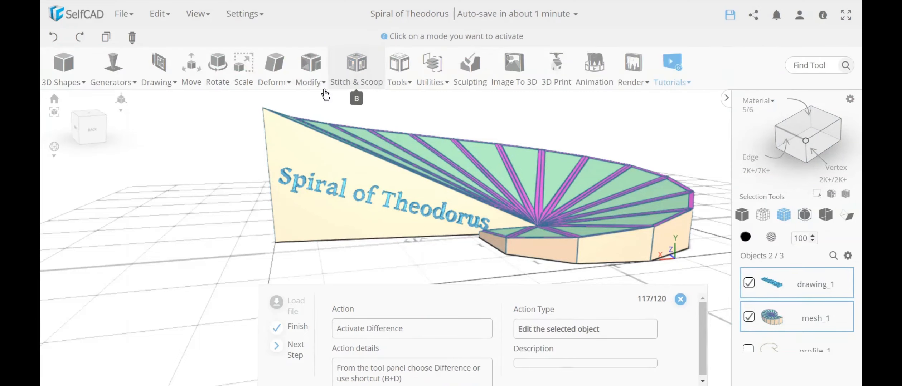
left_click(124, 170)
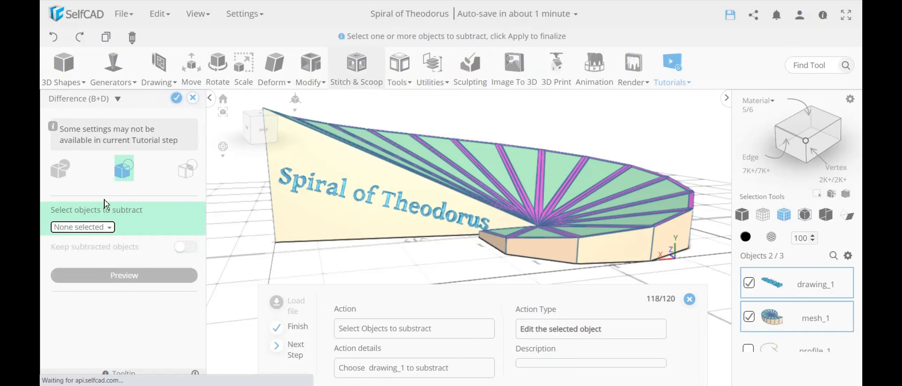
left_click(101, 228)
left_click(98, 257)
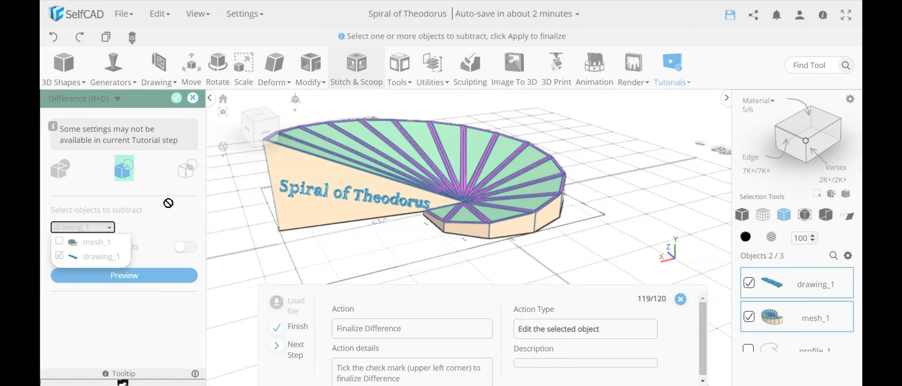
left_click(177, 99)
left_click(177, 99)
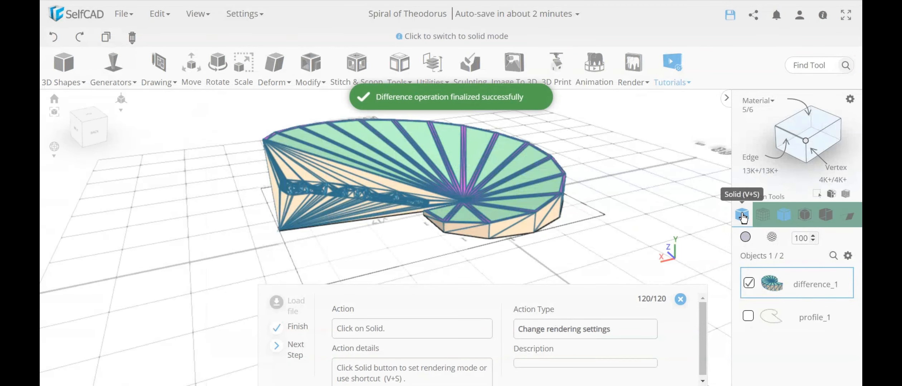
Switch the rendering mode to Solid and inspect the engraved text on the spiral's side face.
left_click(743, 215)
left_click_drag(416, 253, 340, 254)
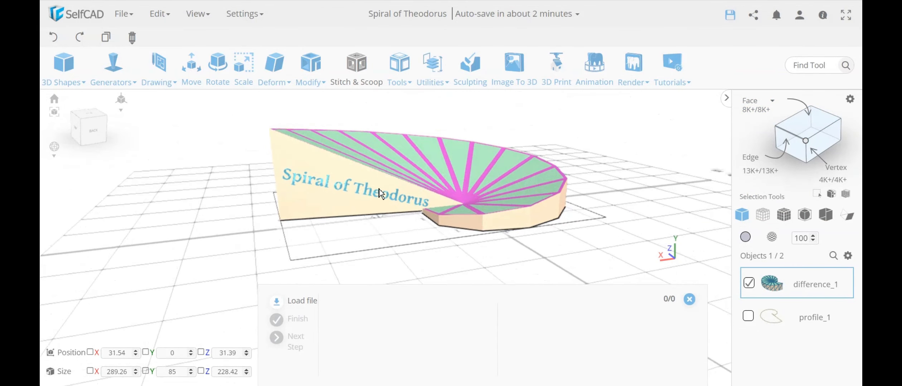
scroll(379, 191, "up", 5)
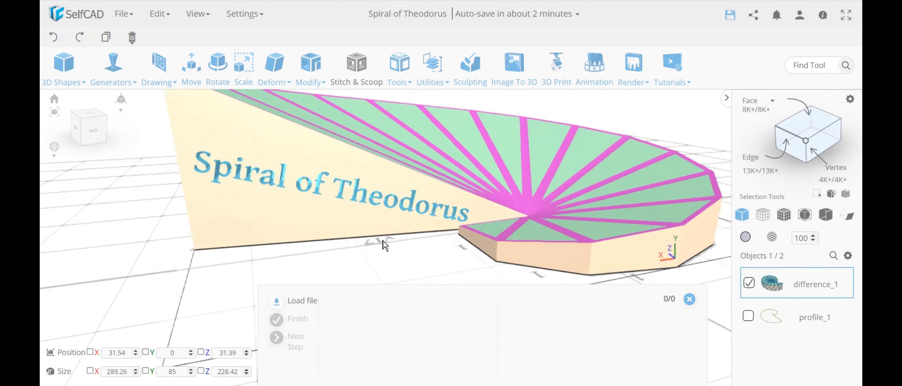
mouse_move(382, 241)
left_mouse_down()
mouse_move(439, 239)
mouse_move(388, 246)
left_mouse_up()
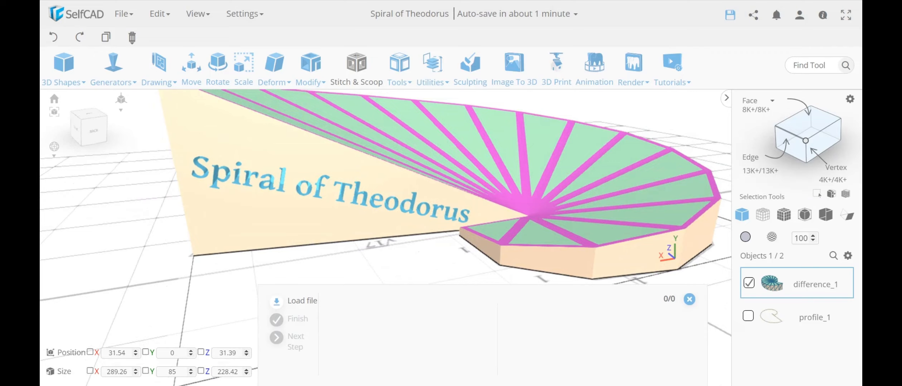